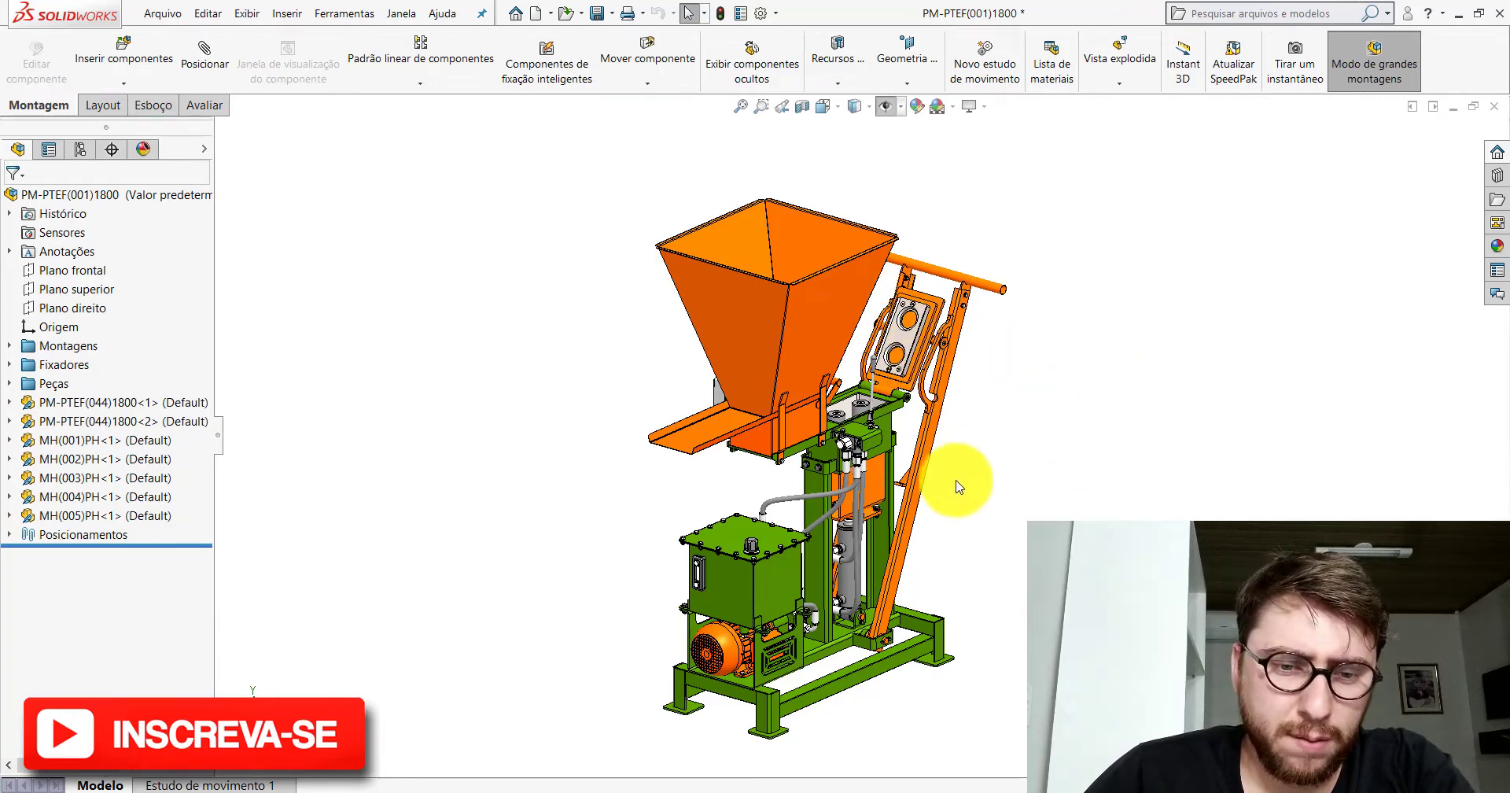
Zoom and orbit toward the hydraulic cylinder's lower pin joint
scroll(919, 642, "down", 2)
scroll(905, 664, "down", 2)
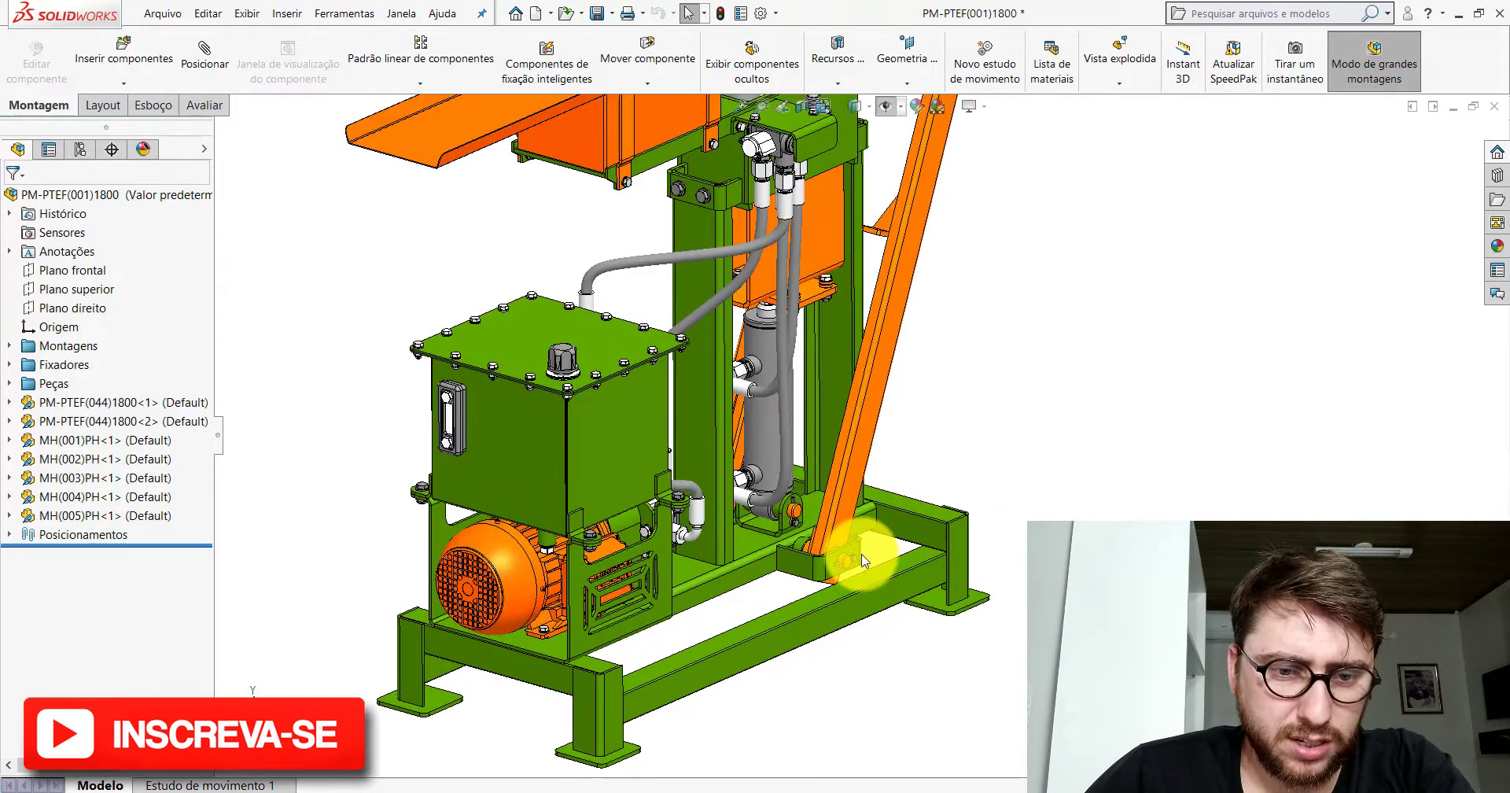
scroll(802, 503, "down", 2)
scroll(778, 409, "down", 2)
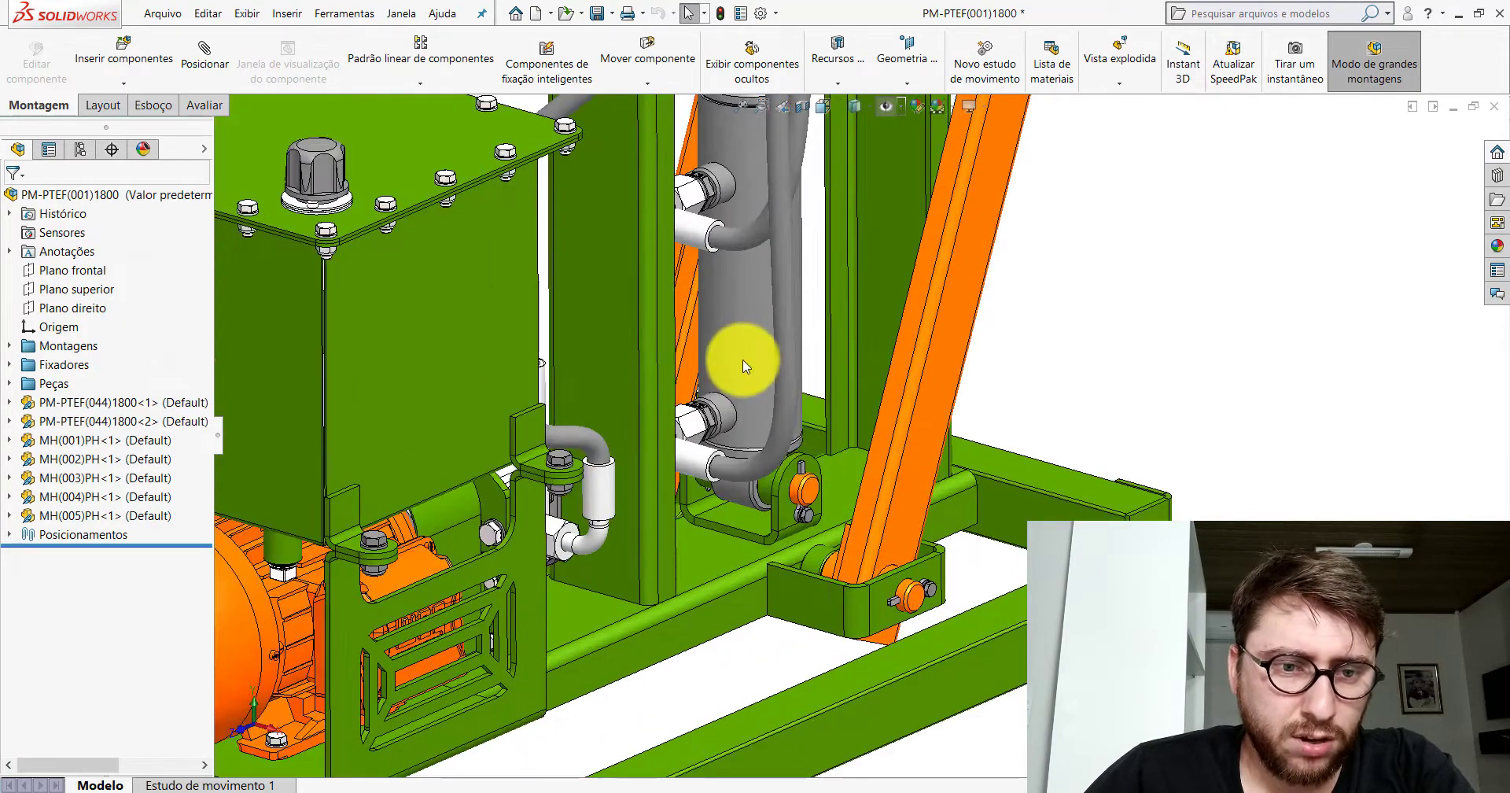
scroll(731, 339, "down", 1)
mouse_move(725, 333)
middle_mouse_down()
mouse_move(691, 337)
mouse_move(748, 351)
middle_mouse_up()
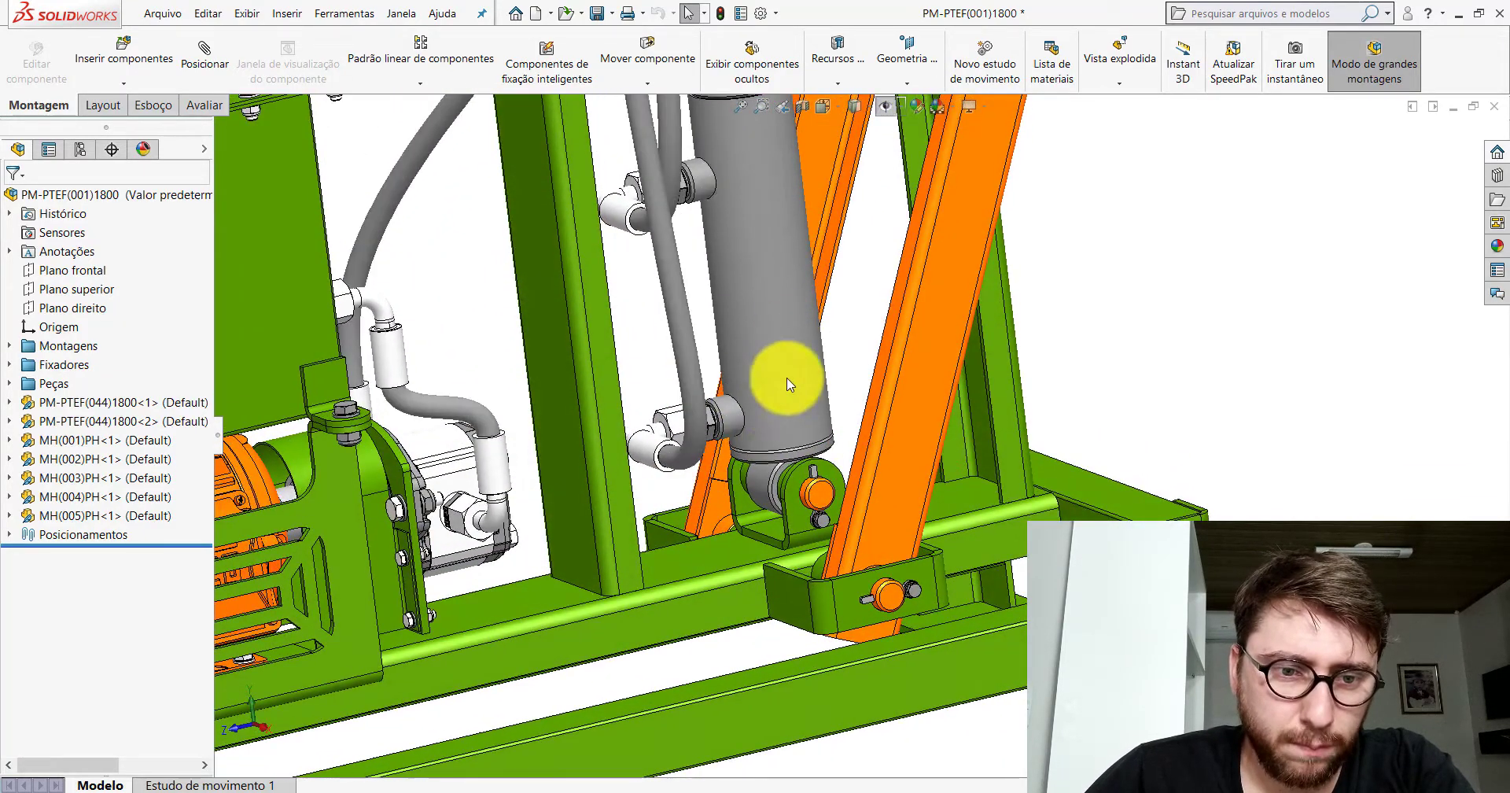
scroll(822, 494, "down", 2)
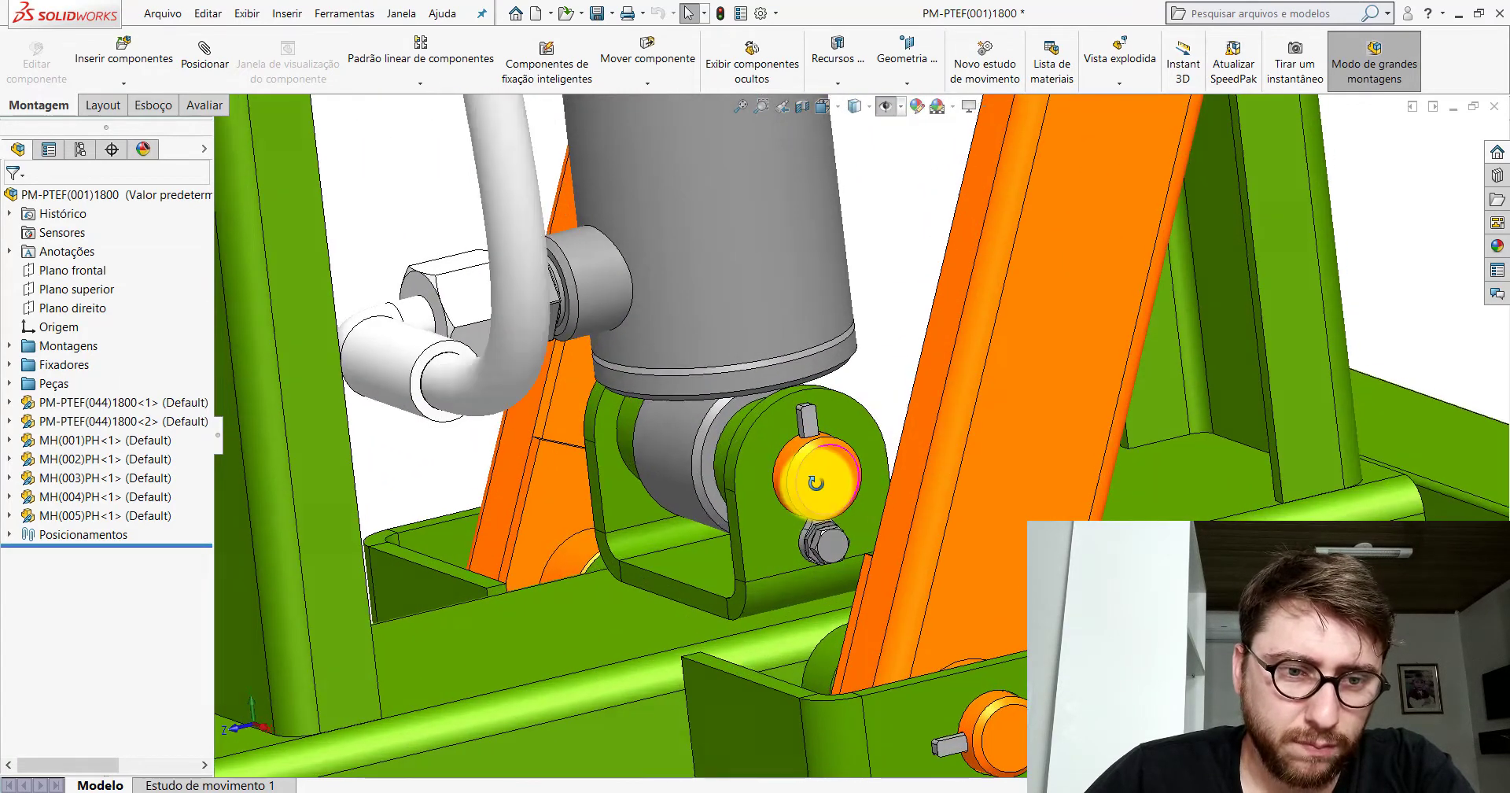
scroll(818, 488, "down", 2)
Select, then deselect, the cylinder's lower pivot pin, and zoom on the joint
left_click(637, 438)
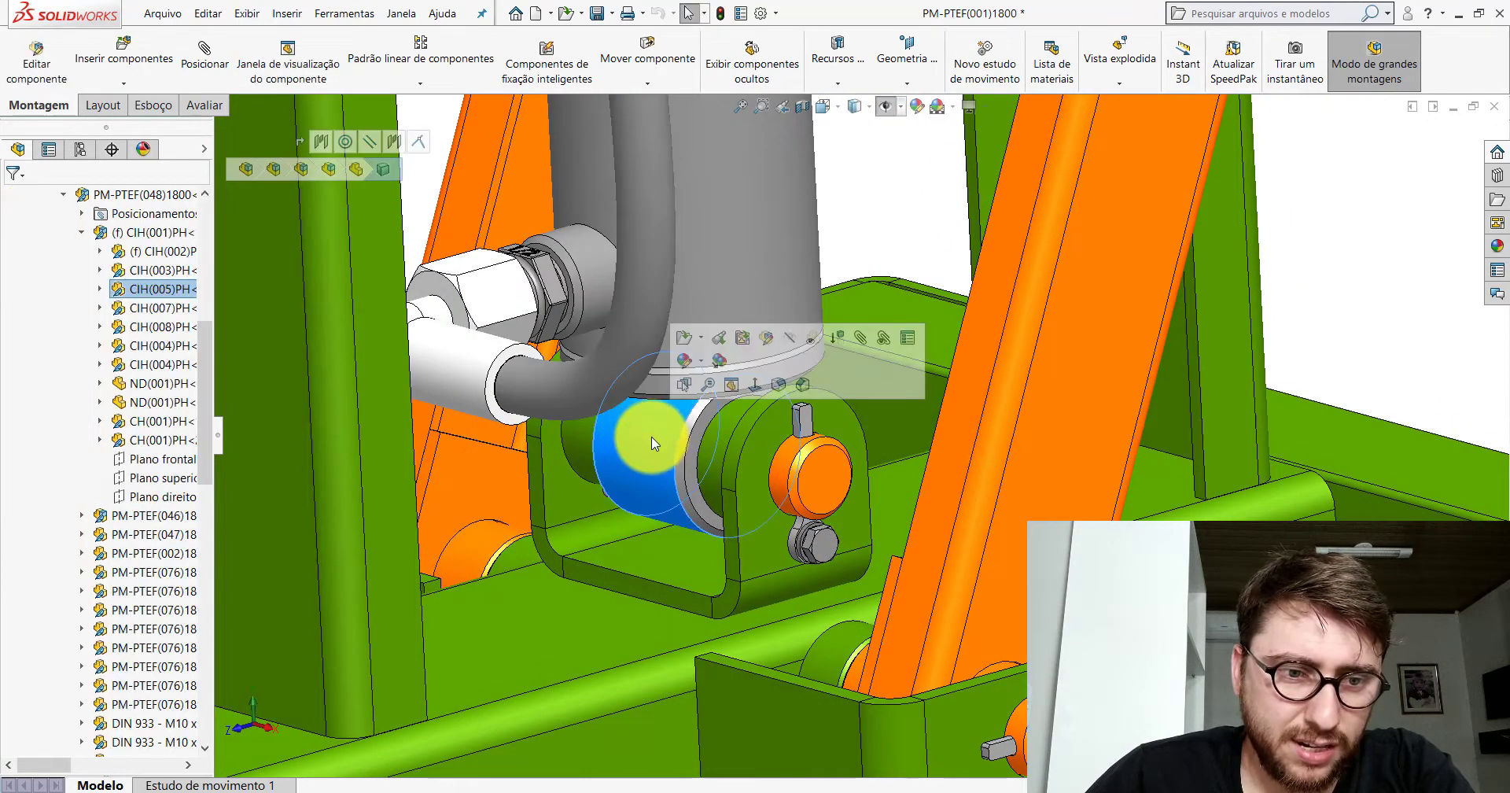
left_click(861, 236)
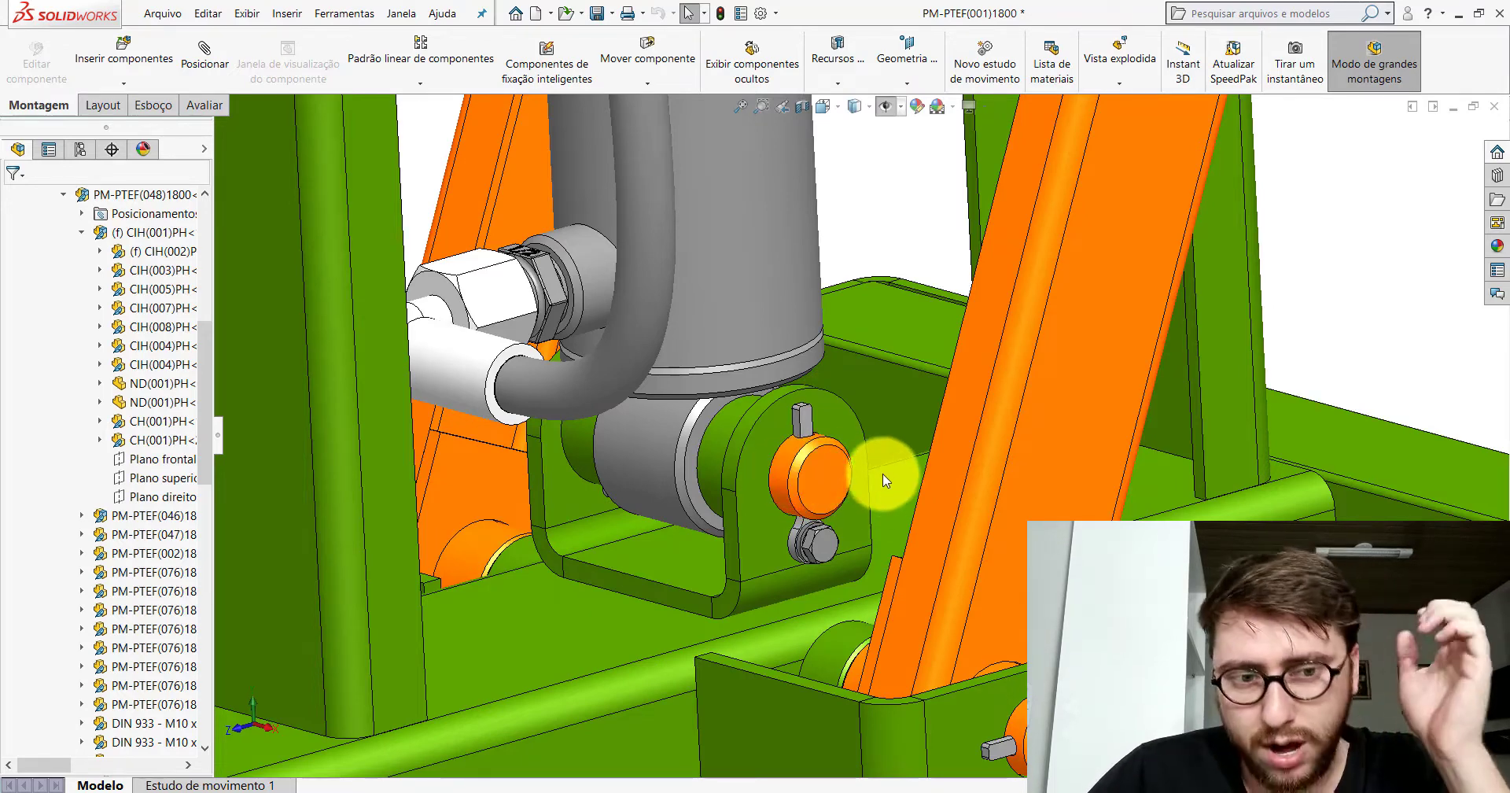
scroll(823, 478, "up", 3)
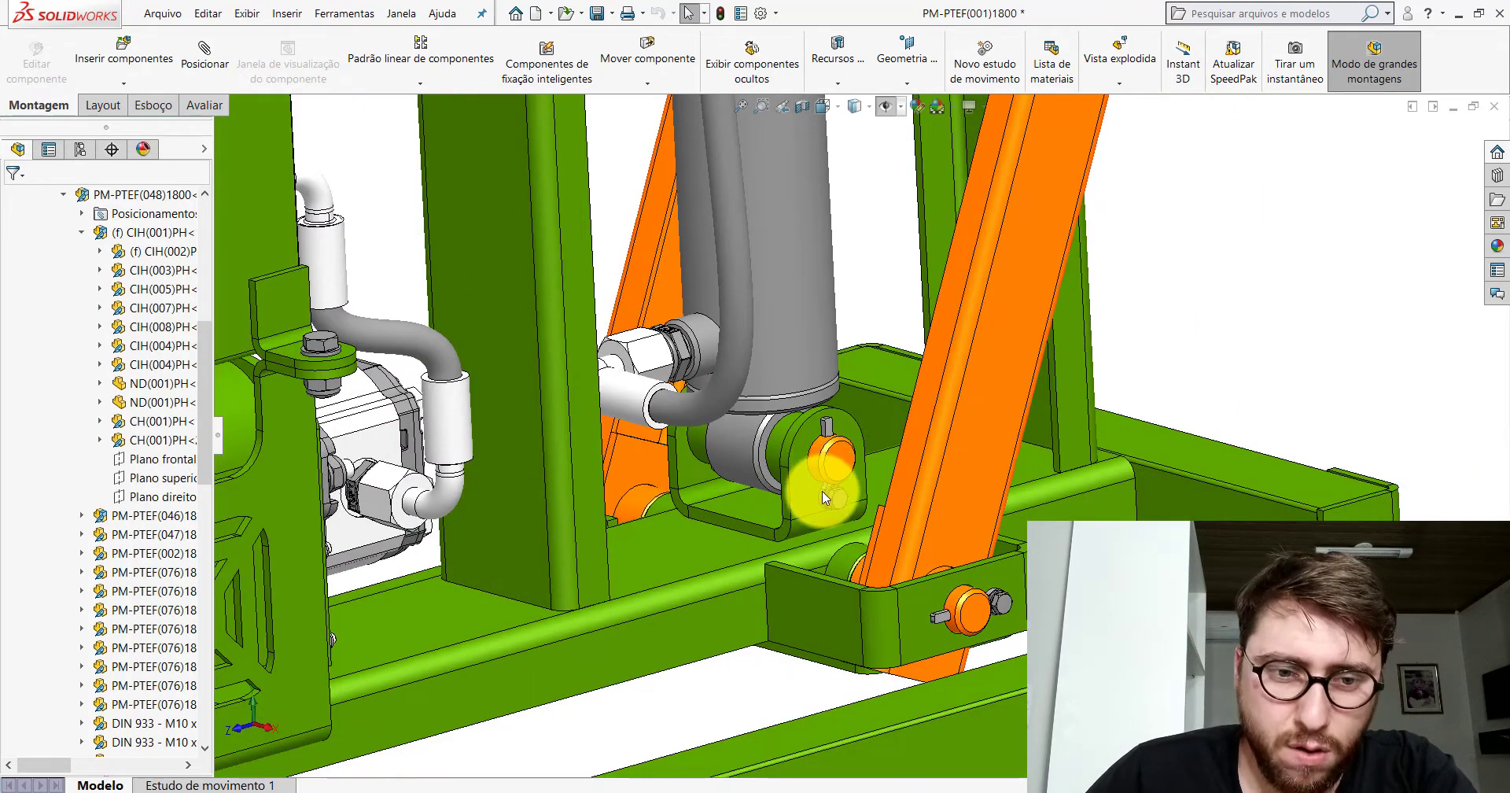
scroll(822, 494, "down", 2)
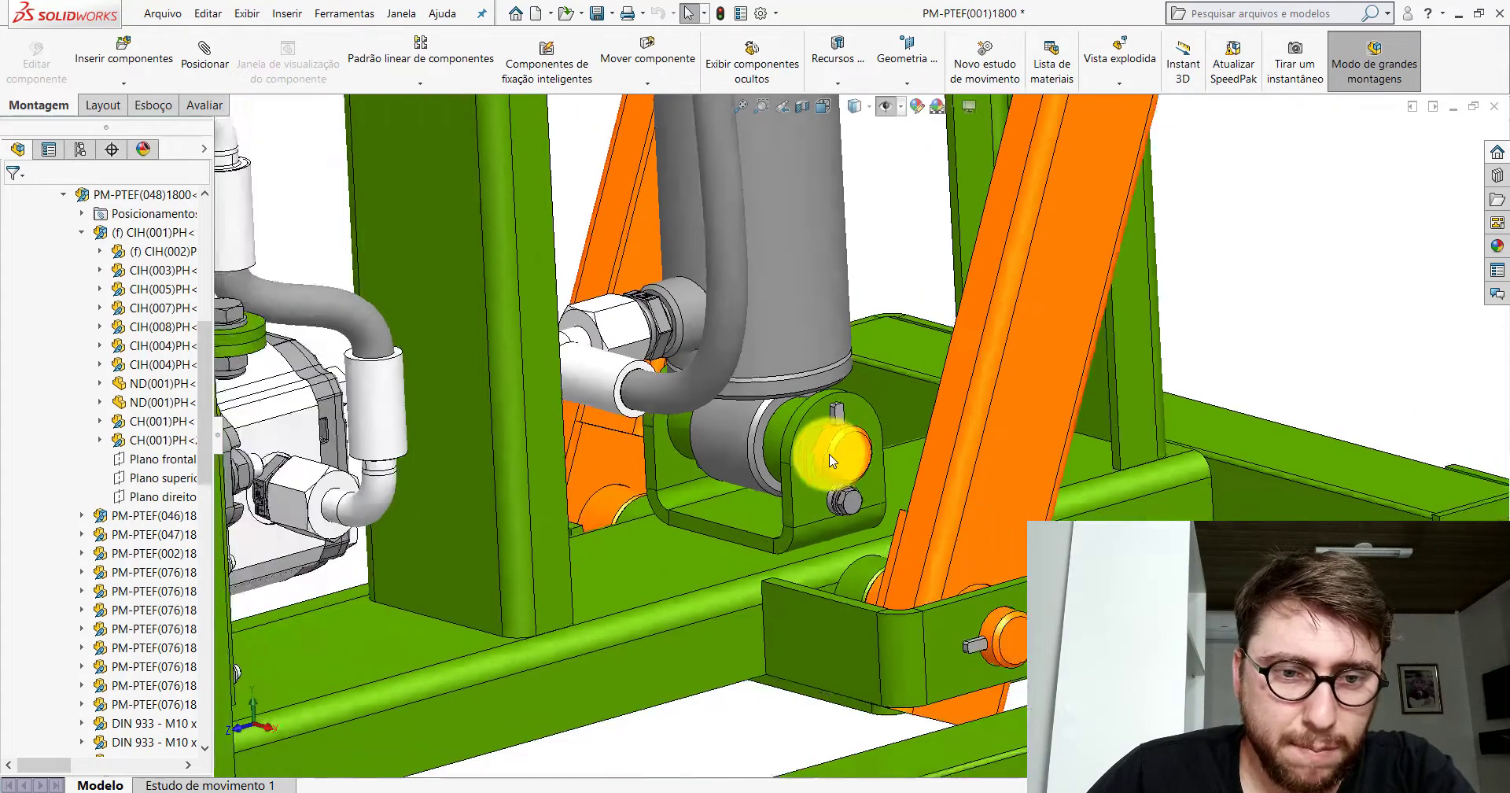
scroll(832, 461, "up", 2)
Orbit around the pin bracket and zoom in on the orange pin and its strap
scroll(845, 444, "down", 3)
scroll(849, 452, "down", 1)
scroll(873, 440, "down", 1)
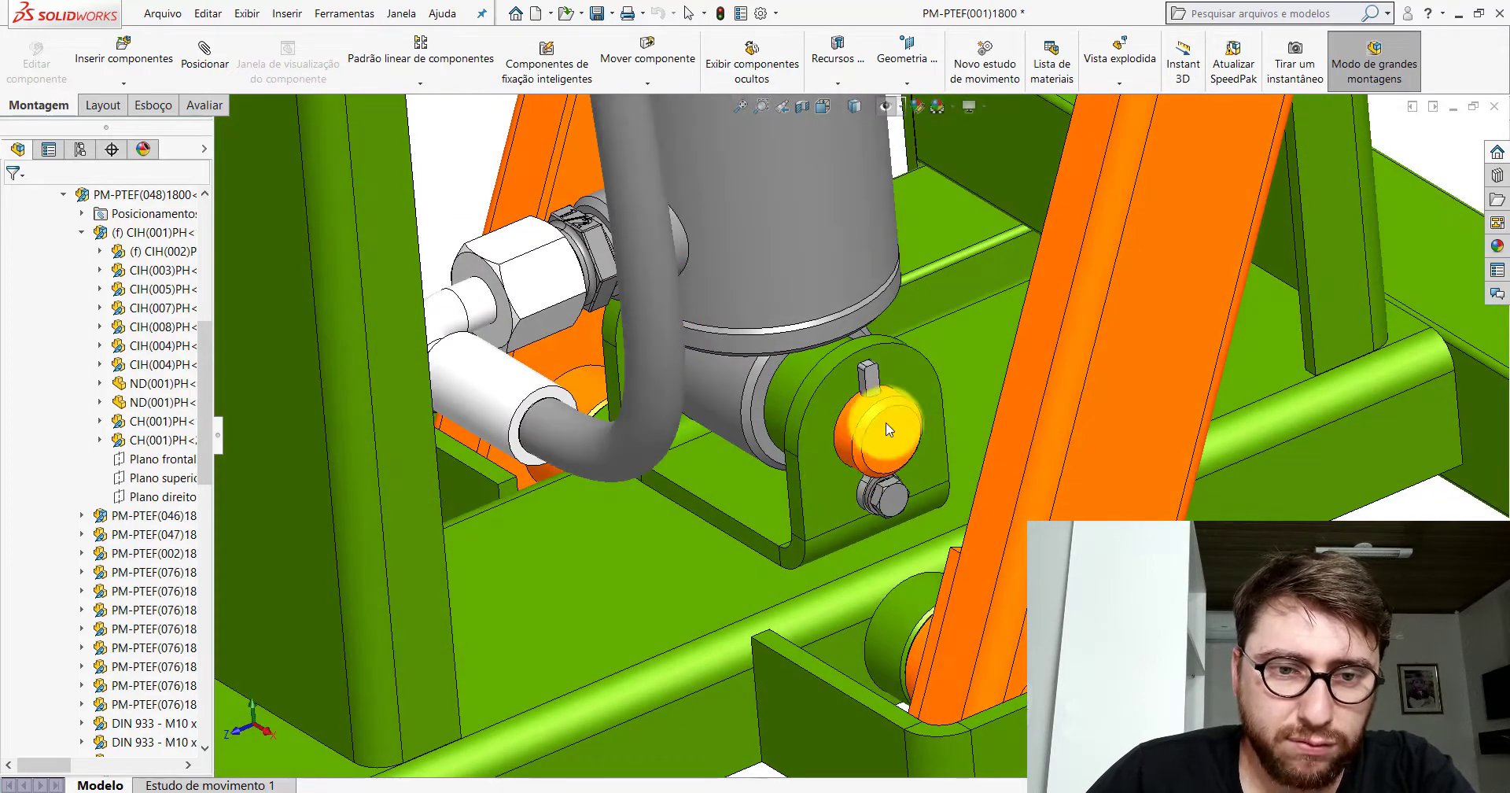
scroll(886, 429, "down", 2)
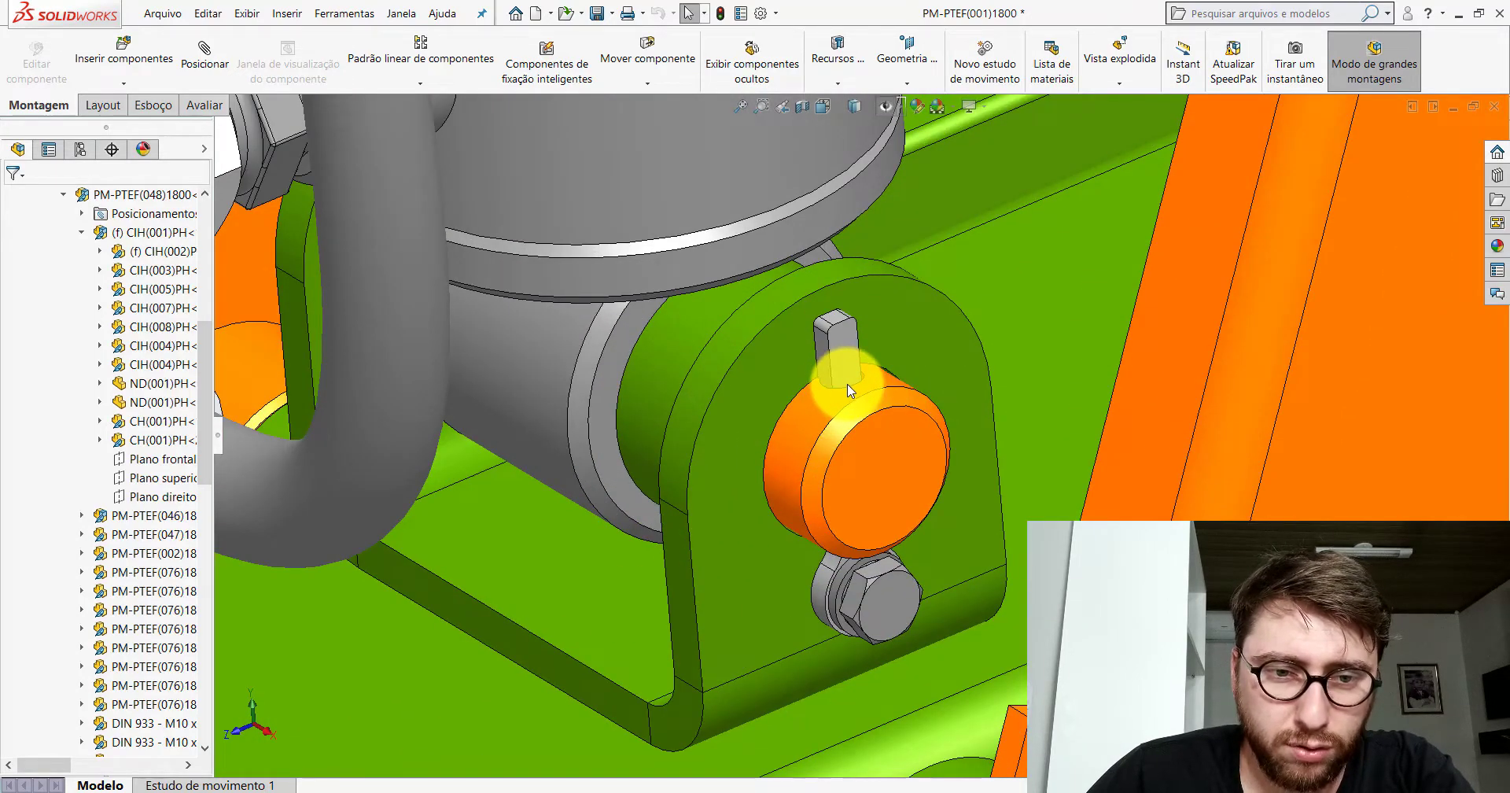
scroll(848, 389, "up", 3)
mouse_move(823, 404)
middle_mouse_down()
mouse_move(899, 306)
mouse_move(983, 306)
mouse_move(802, 293)
mouse_move(822, 370)
mouse_move(823, 297)
mouse_move(826, 365)
middle_mouse_up()
scroll(918, 487, "down", 3)
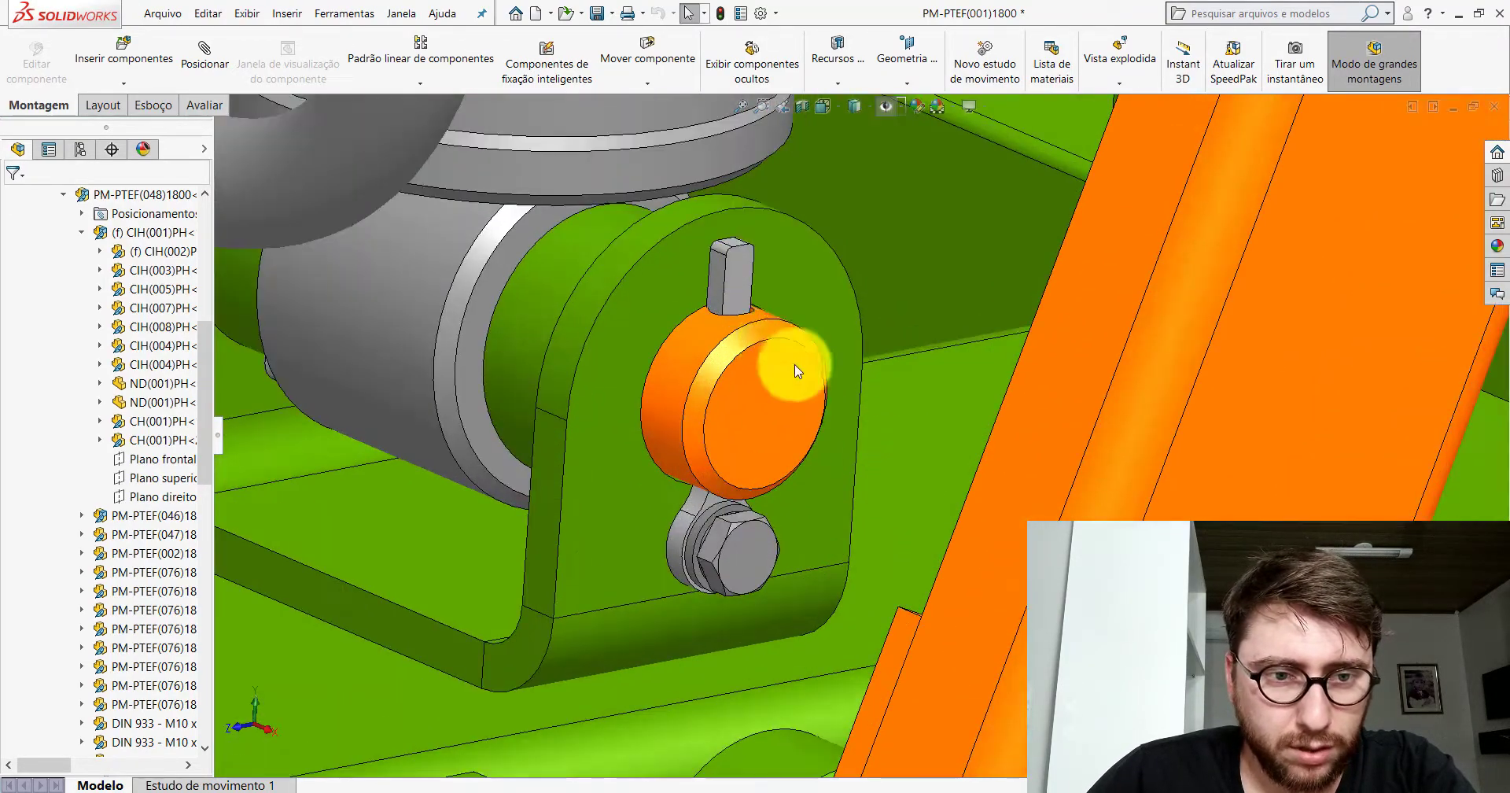
Open strap part PM-PTEF(065)1800, hide its Frontal plane, and turn the eye ring forward
left_click(744, 290)
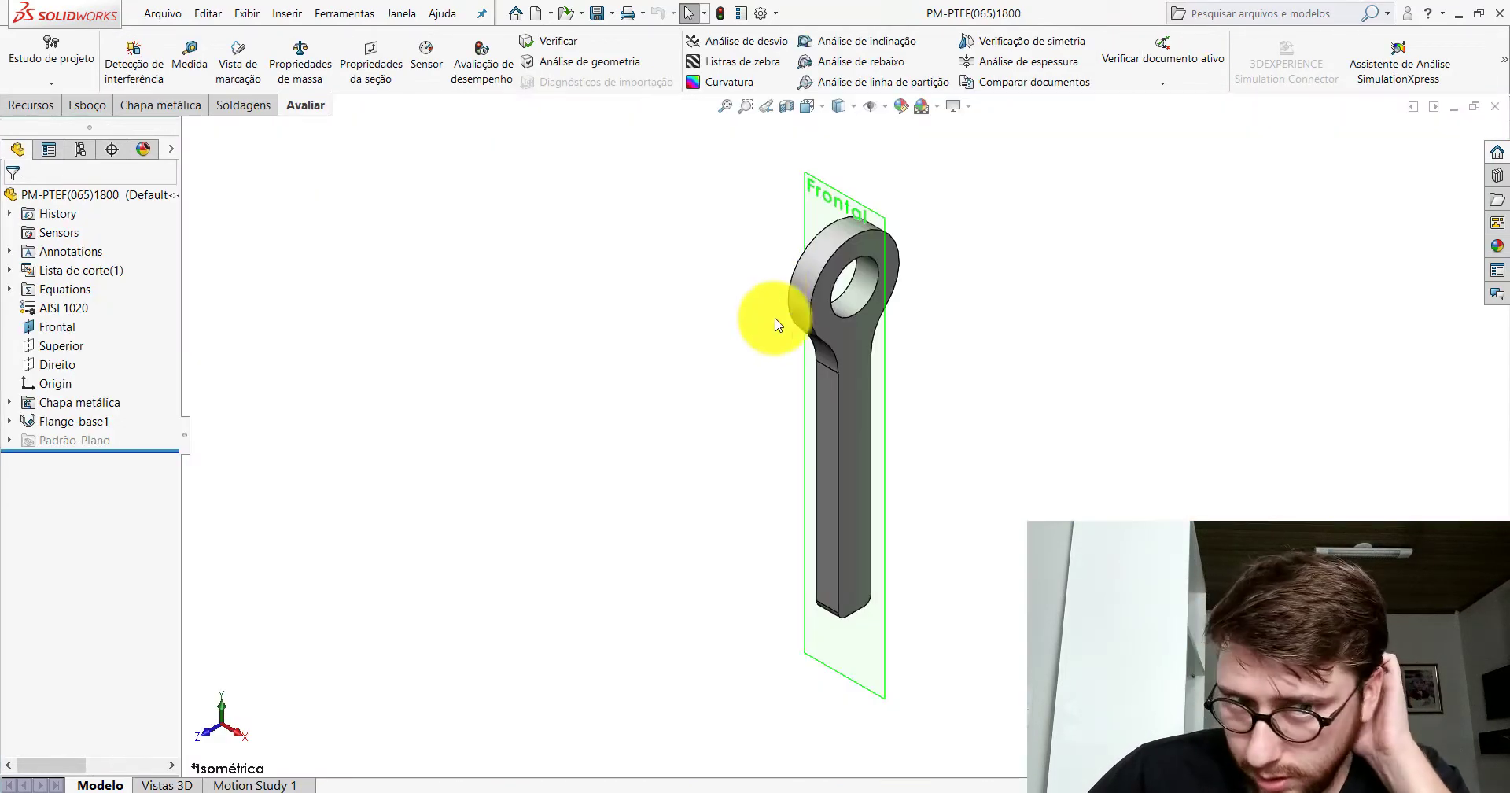
left_click(887, 108)
left_click(870, 184)
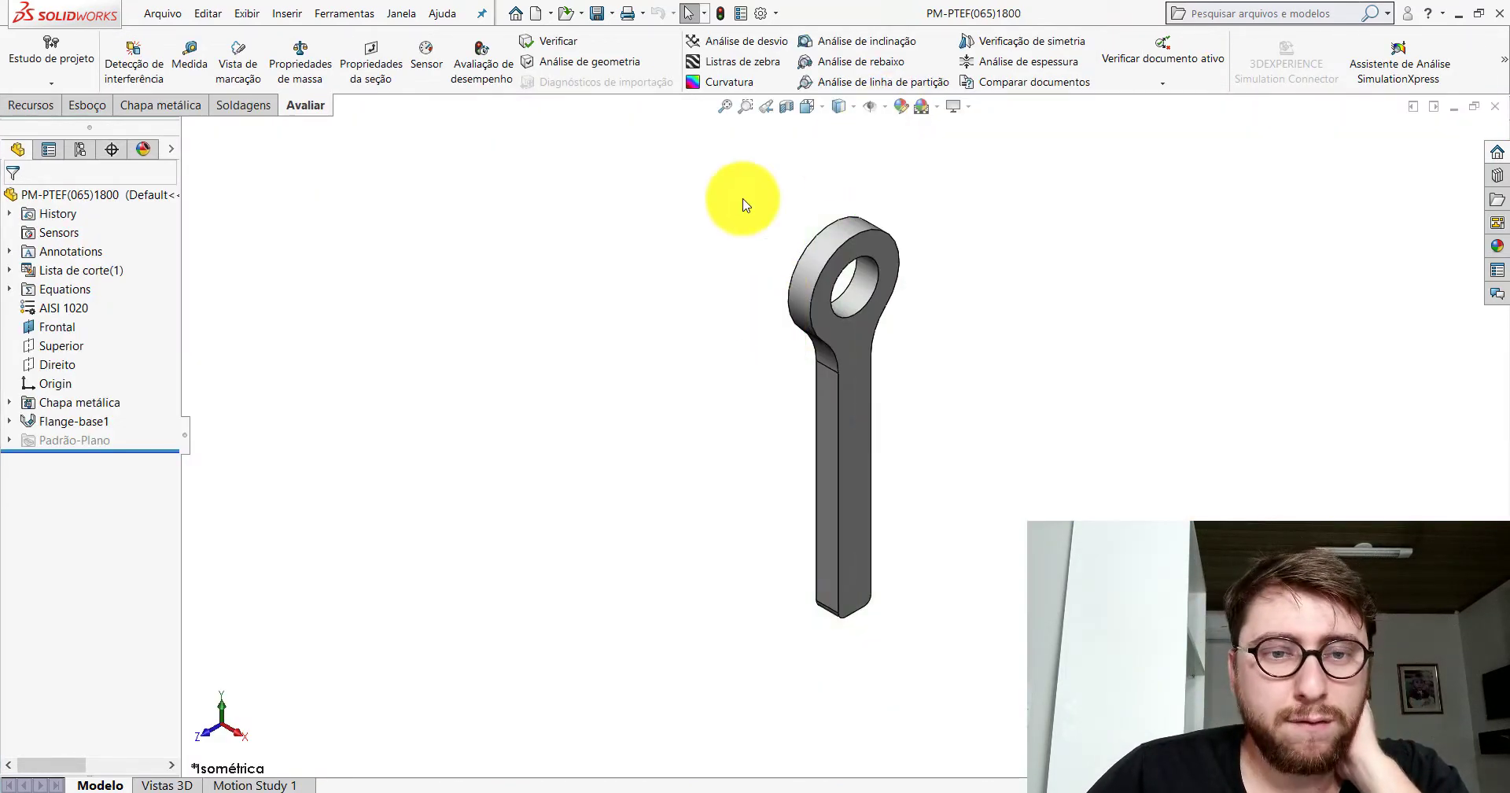
scroll(883, 371, "up", 3)
scroll(912, 441, "down", 2)
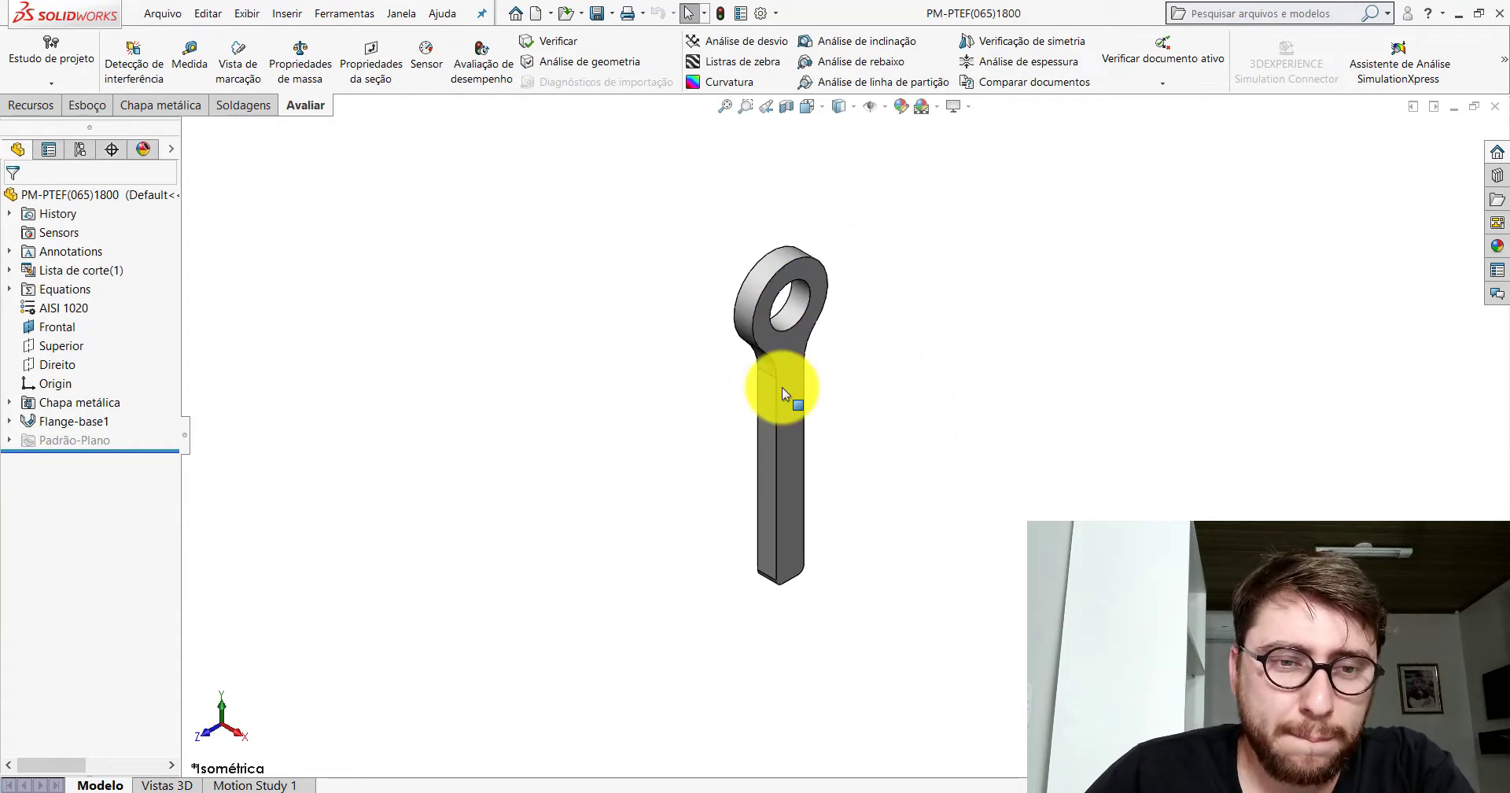
middle_click_drag(784, 350, 809, 376)
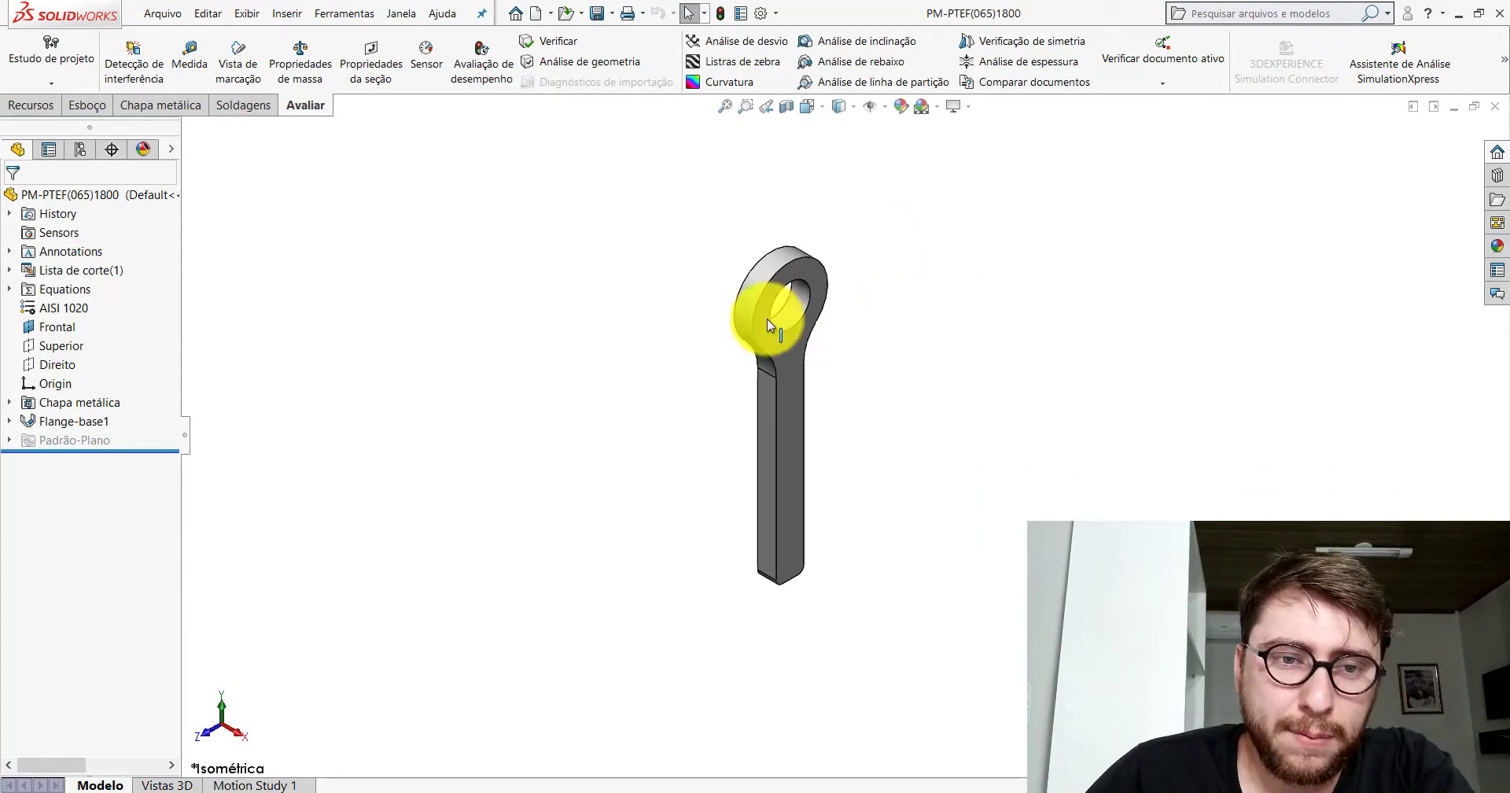
left_click(189, 56)
left_click(790, 361)
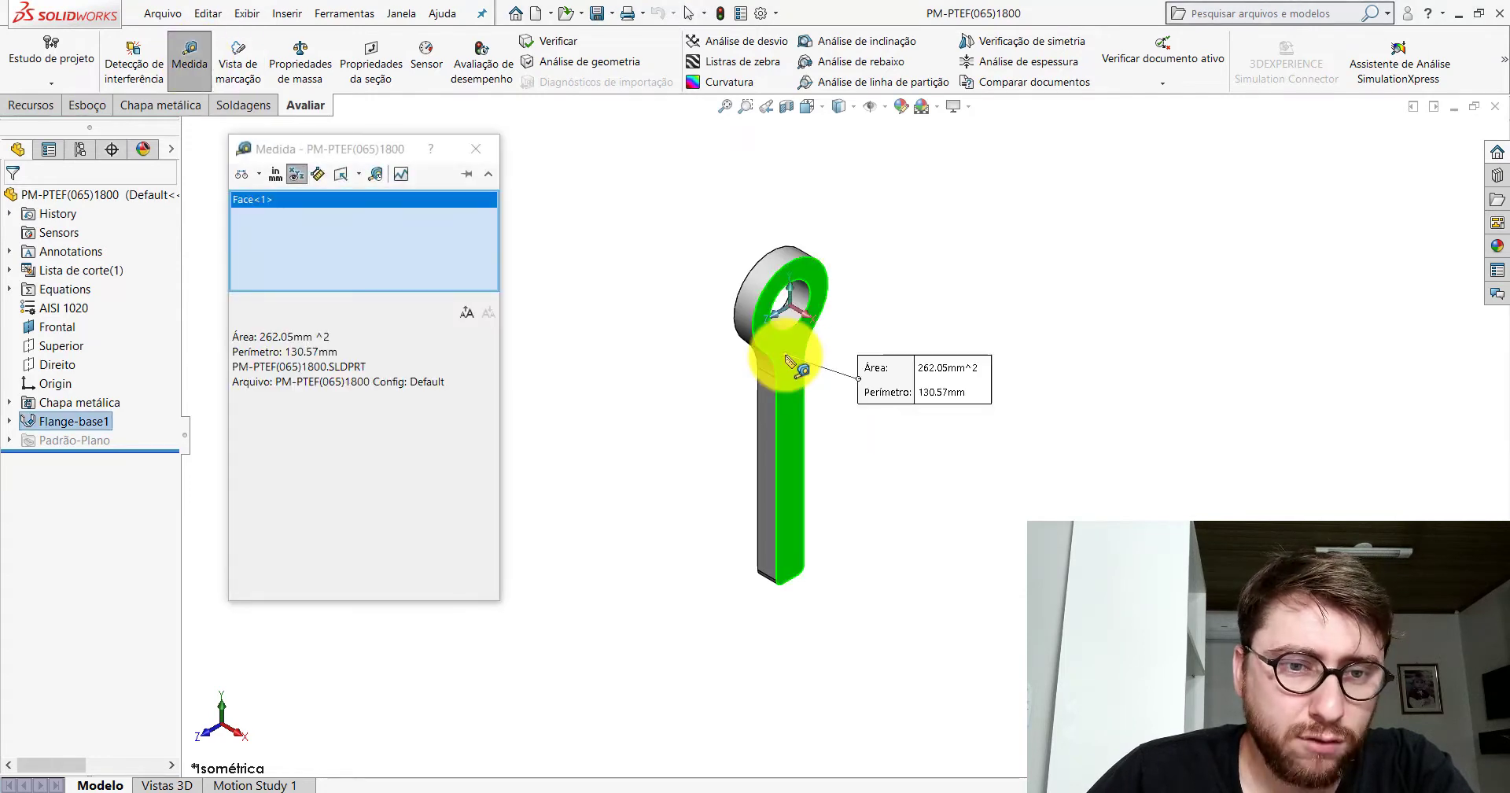
mouse_move(790, 361)
middle_mouse_down()
mouse_move(876, 219)
mouse_move(829, 327)
middle_mouse_up()
left_click(805, 337)
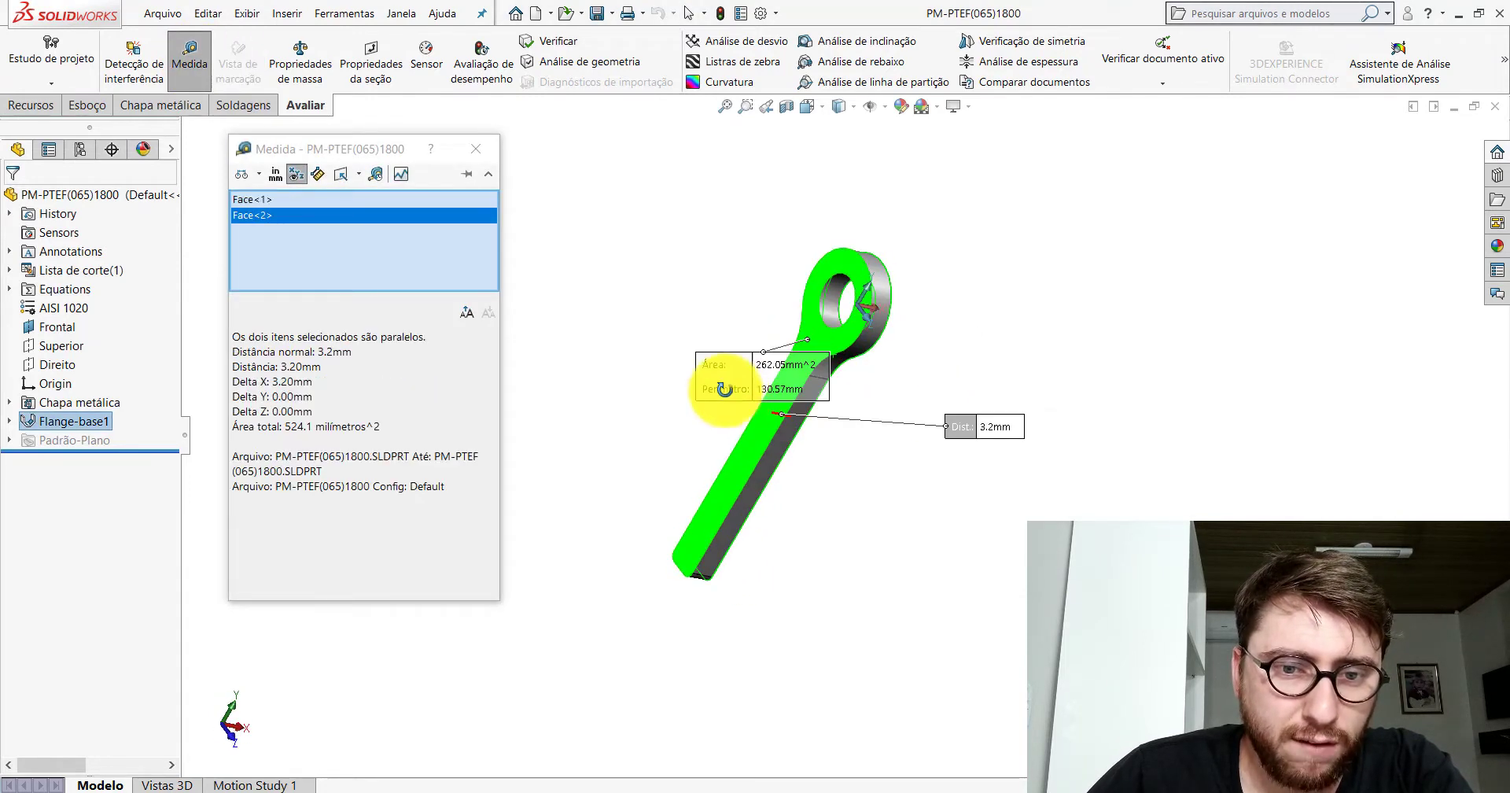
middle_click_drag(724, 389, 770, 323)
left_click(475, 149)
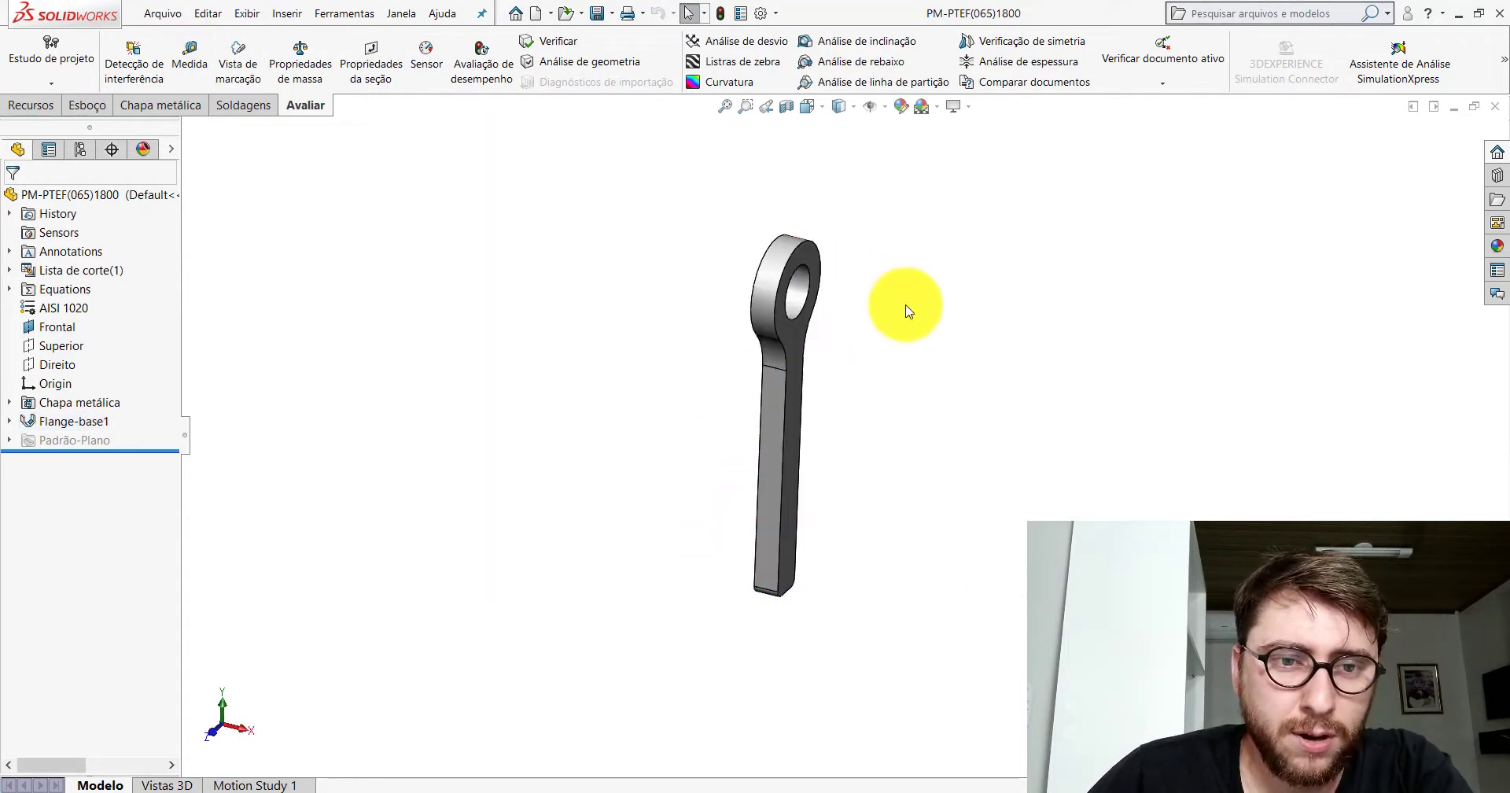
mouse_move(907, 311)
middle_mouse_down()
mouse_move(829, 361)
mouse_move(865, 348)
middle_mouse_up()
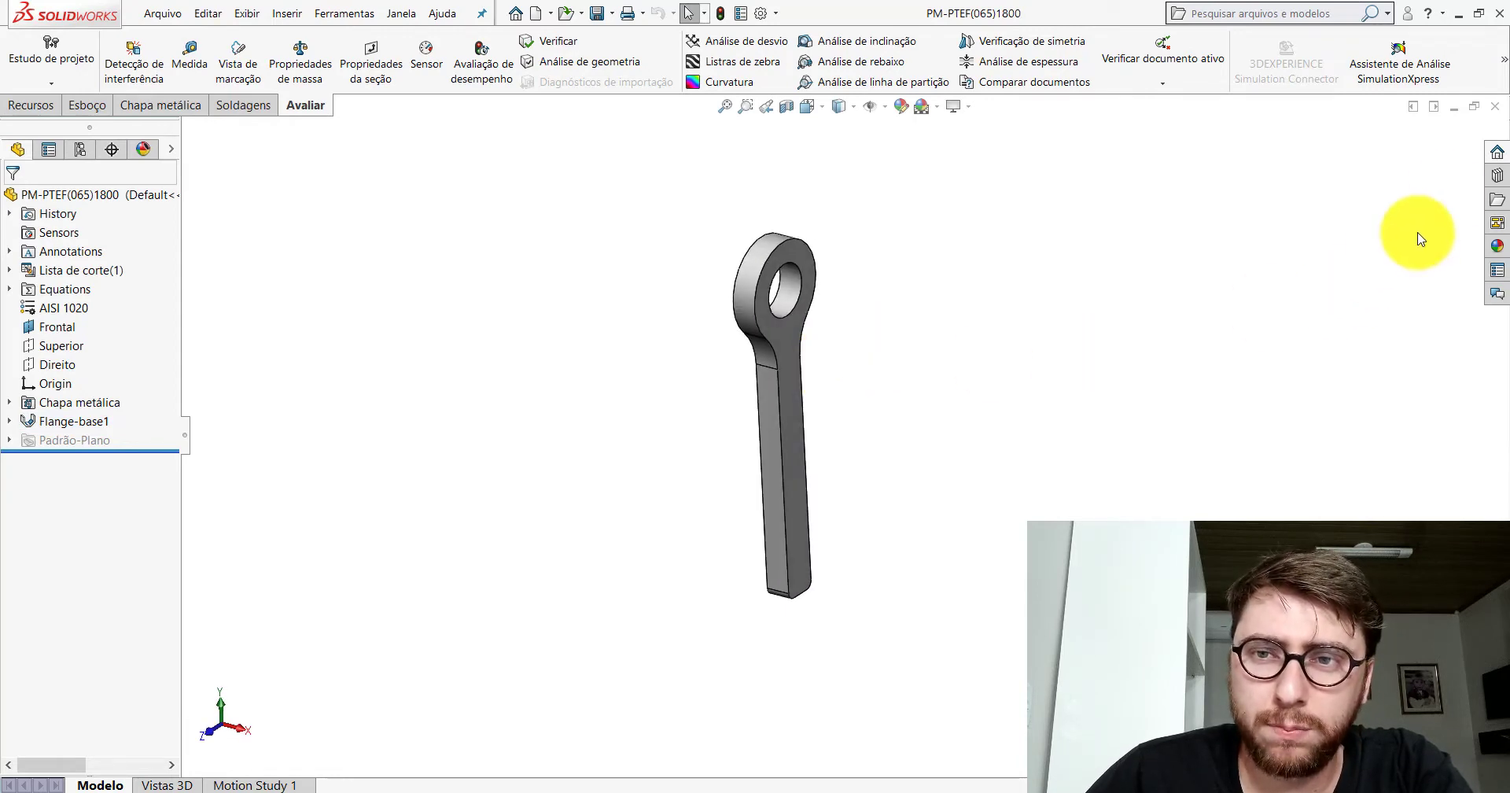
Close the strap part and zoom back onto the assembly's cylinder pin joint
left_click(1494, 106)
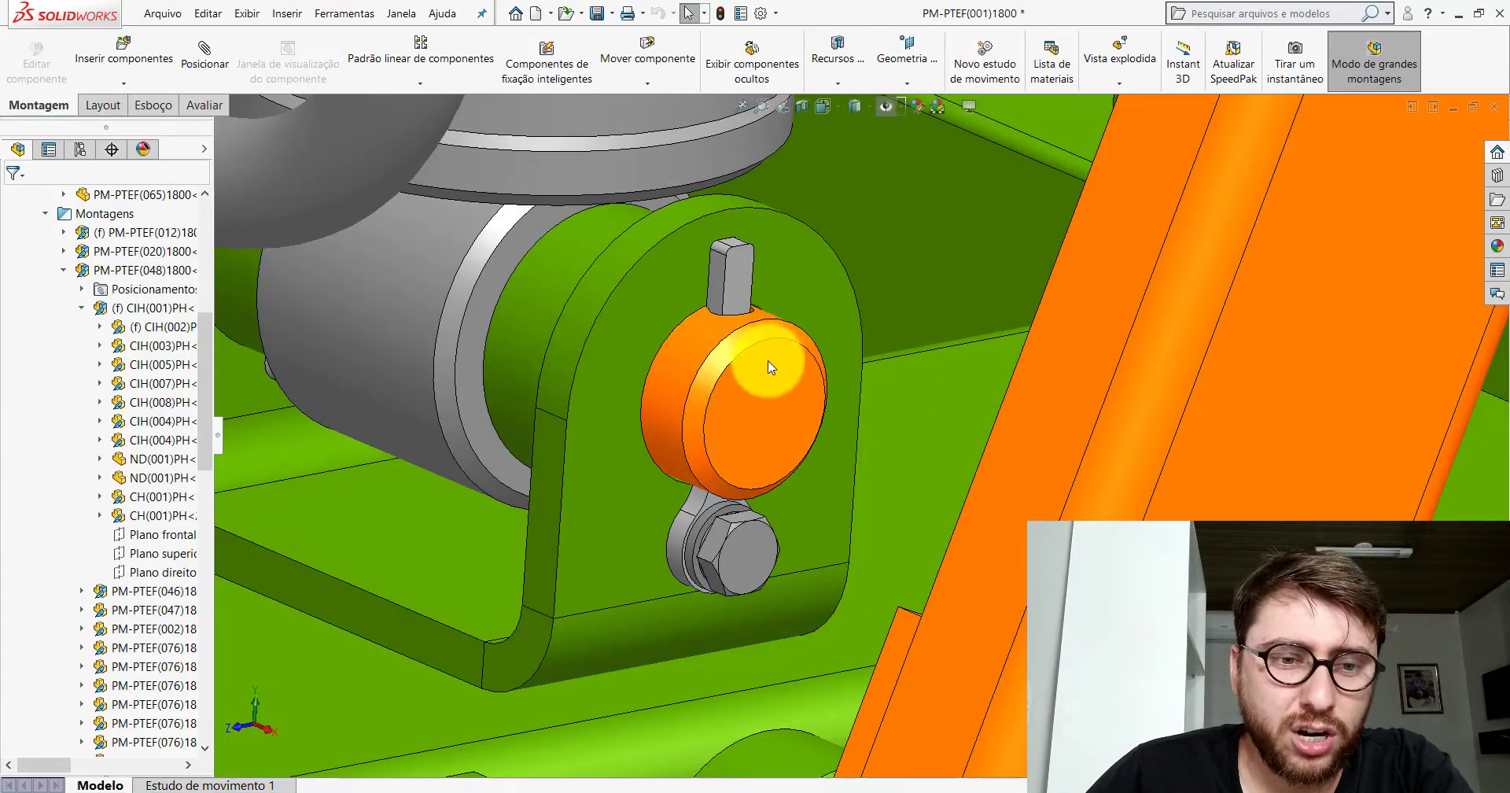
scroll(769, 364, "up", 3)
scroll(816, 489, "up", 2)
scroll(829, 464, "down", 2)
scroll(830, 464, "down", 3)
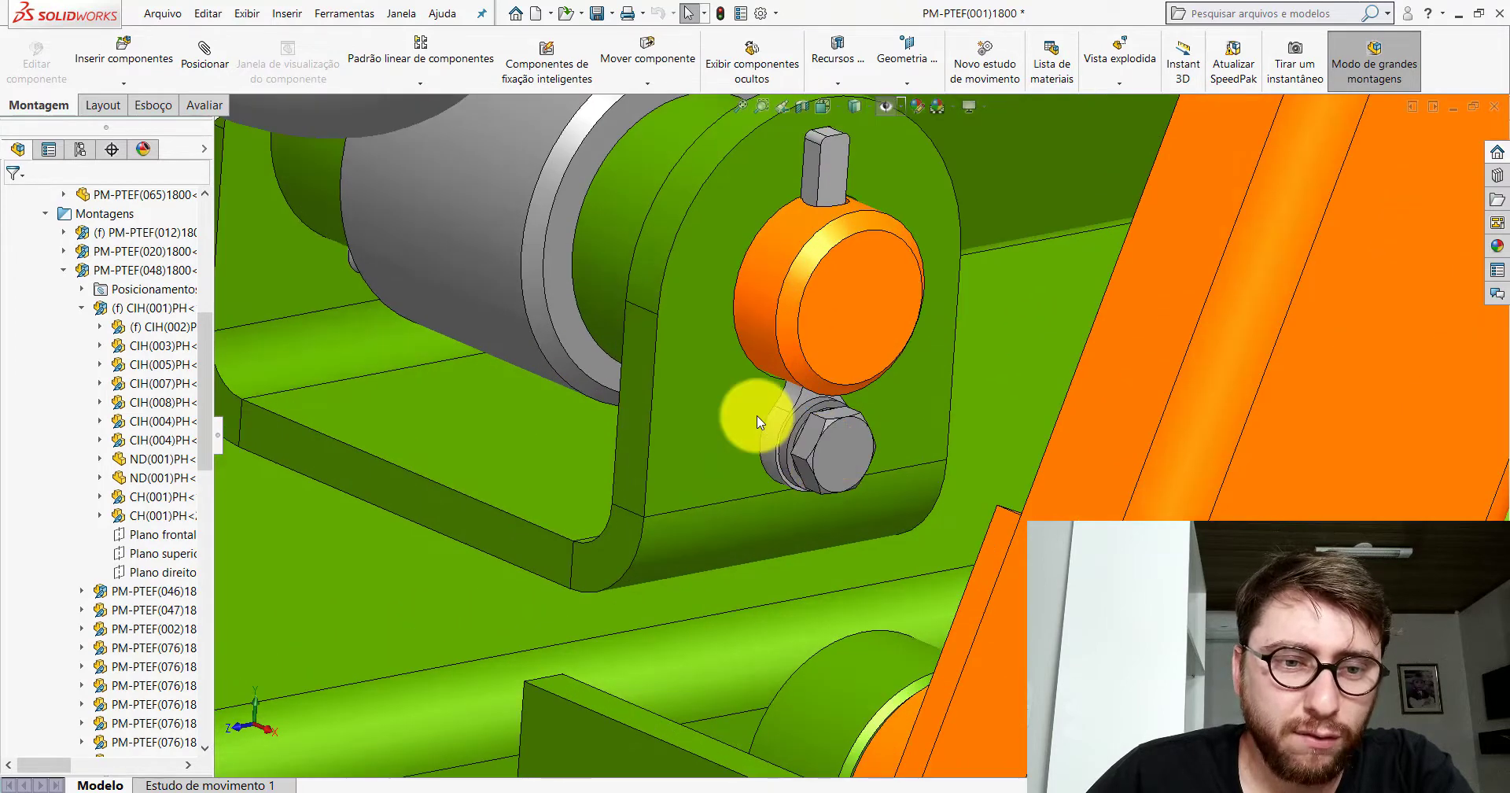
Select the bracket plate, the bolt below the pin, and the retaining strap in turn
left_click(747, 412)
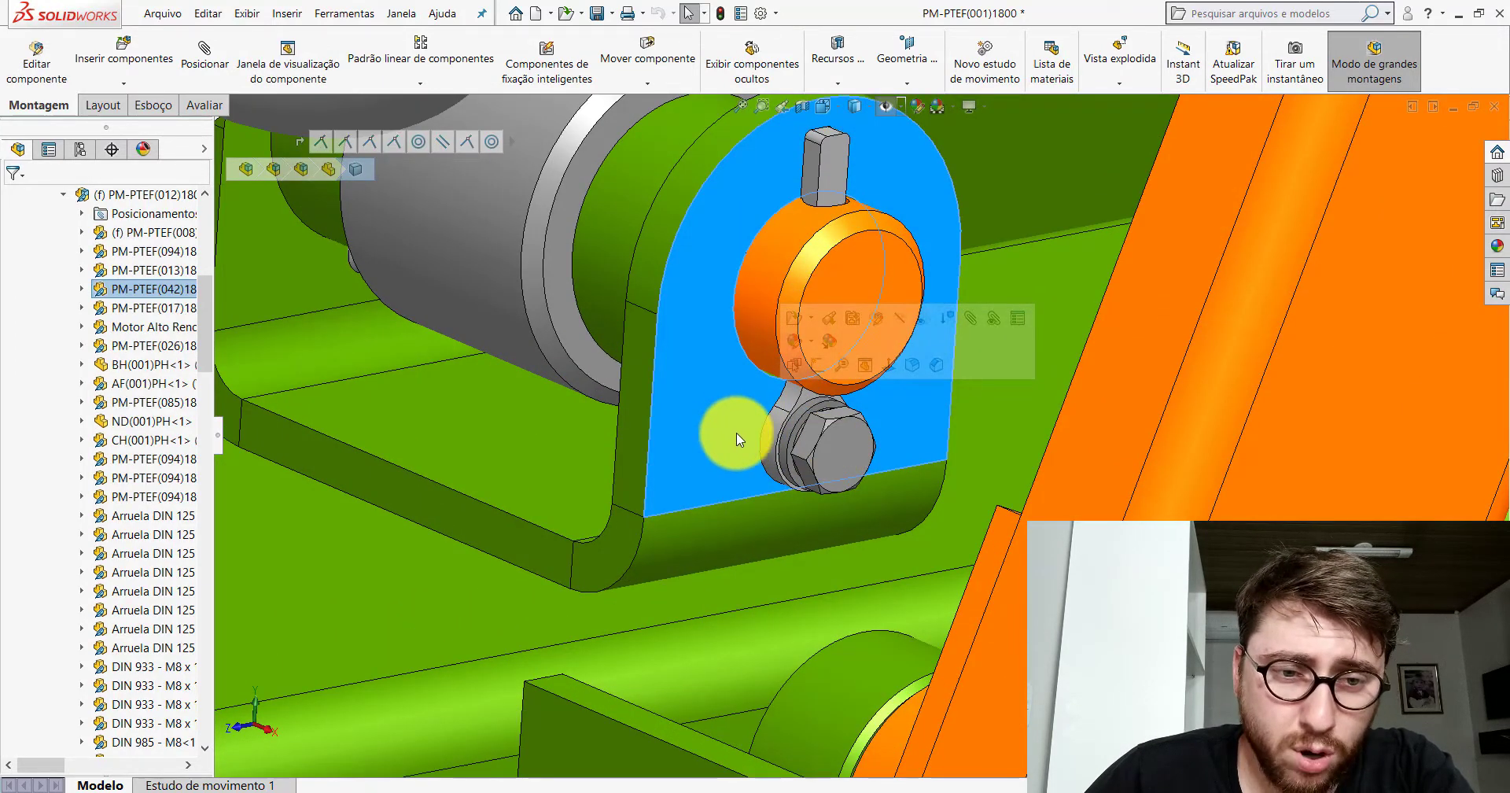
left_click(844, 456)
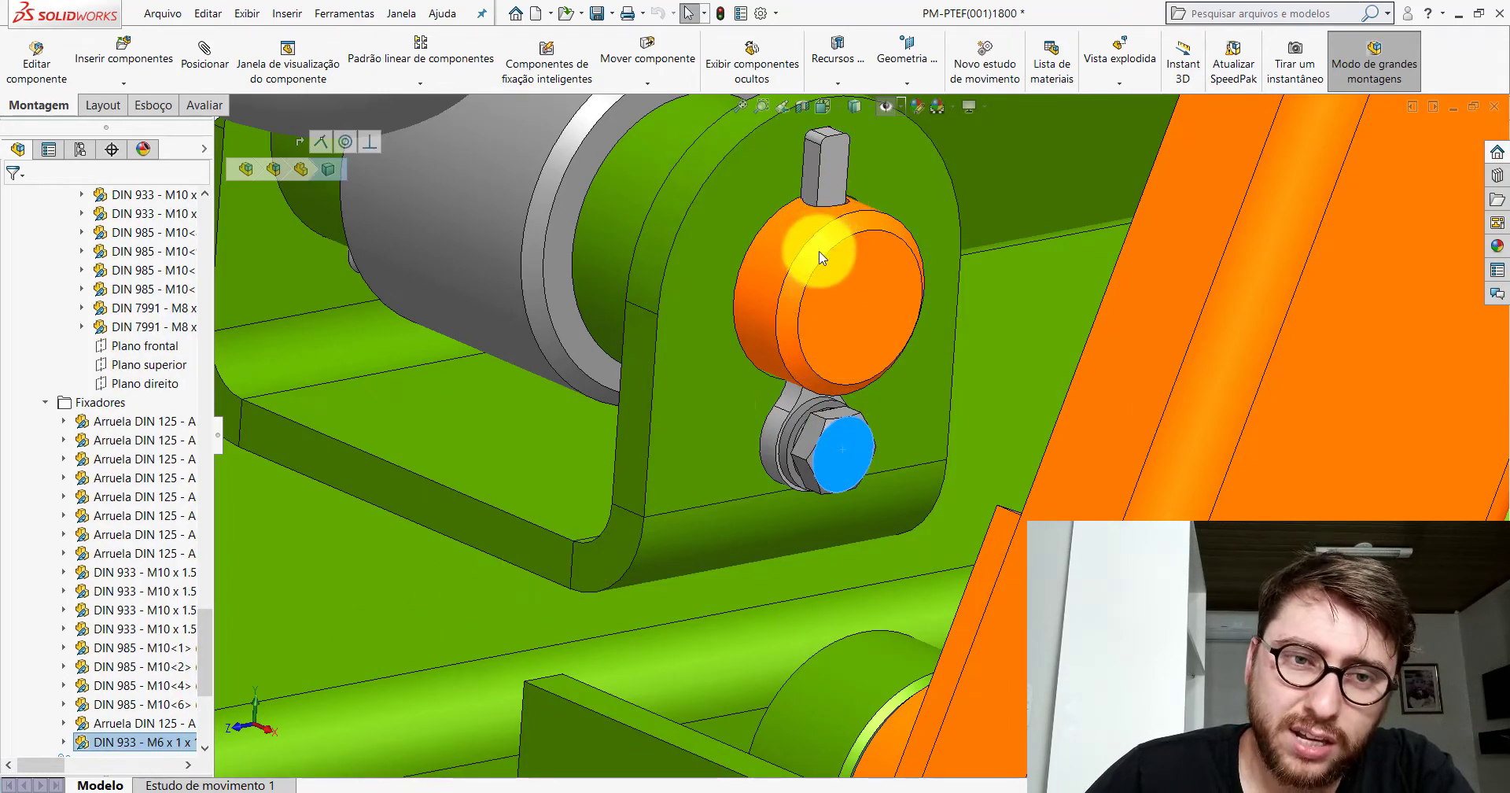
left_click(820, 163)
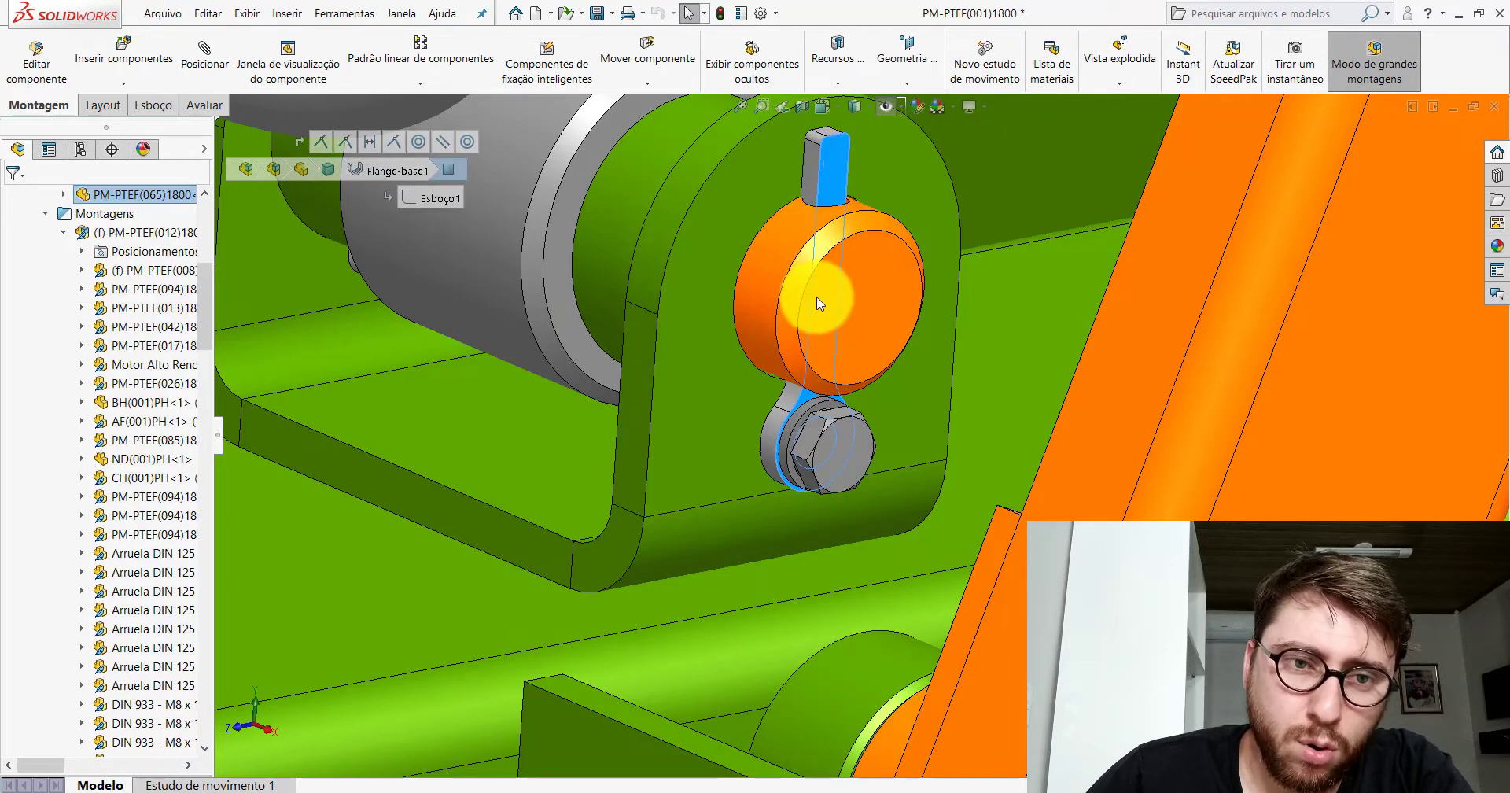
scroll(827, 169, "up", 5)
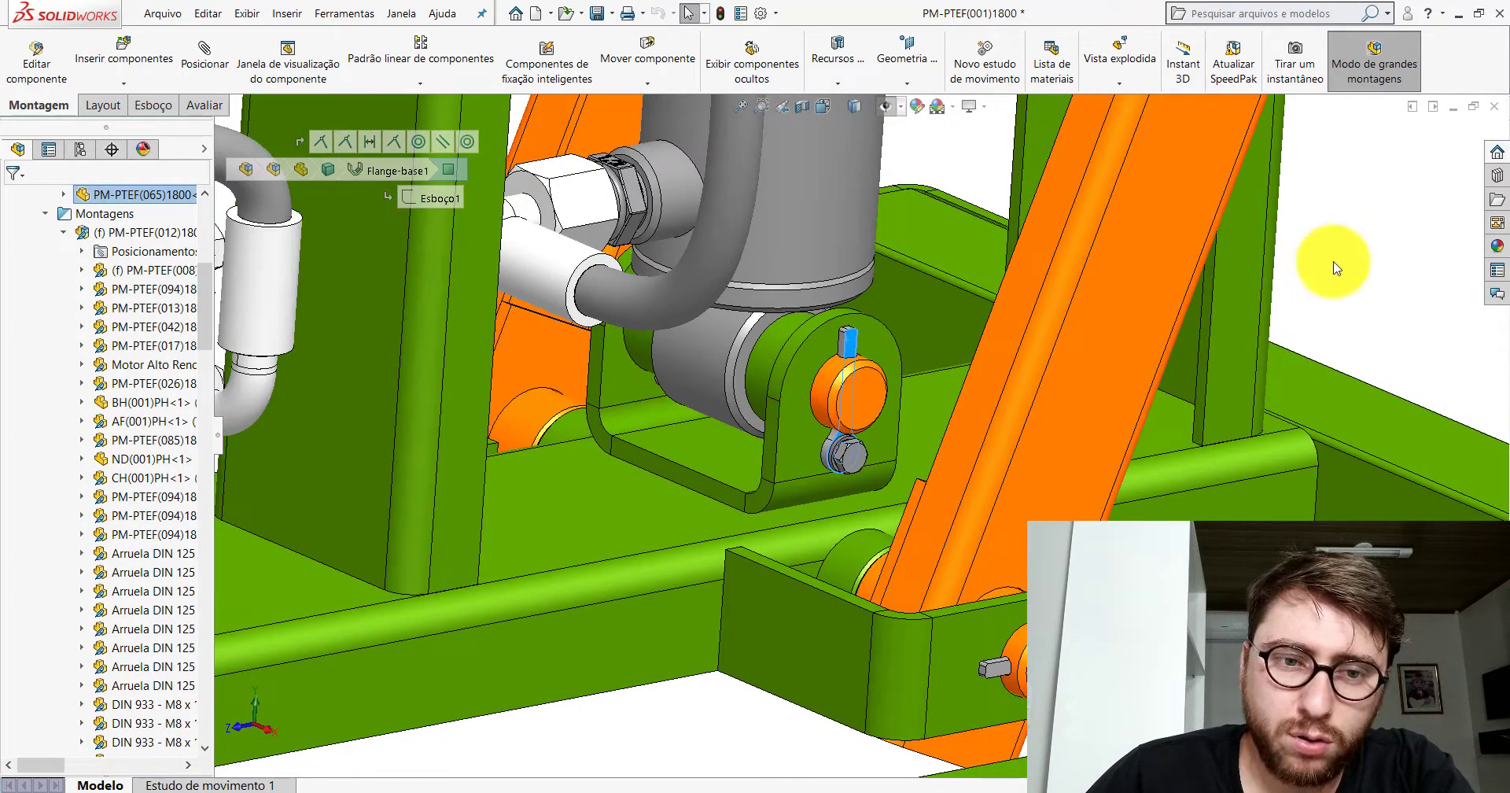
Clear the selection and orbit the model to show the pump and pipes
left_click(1332, 267)
scroll(840, 357, "down", 3)
scroll(840, 358, "down", 2)
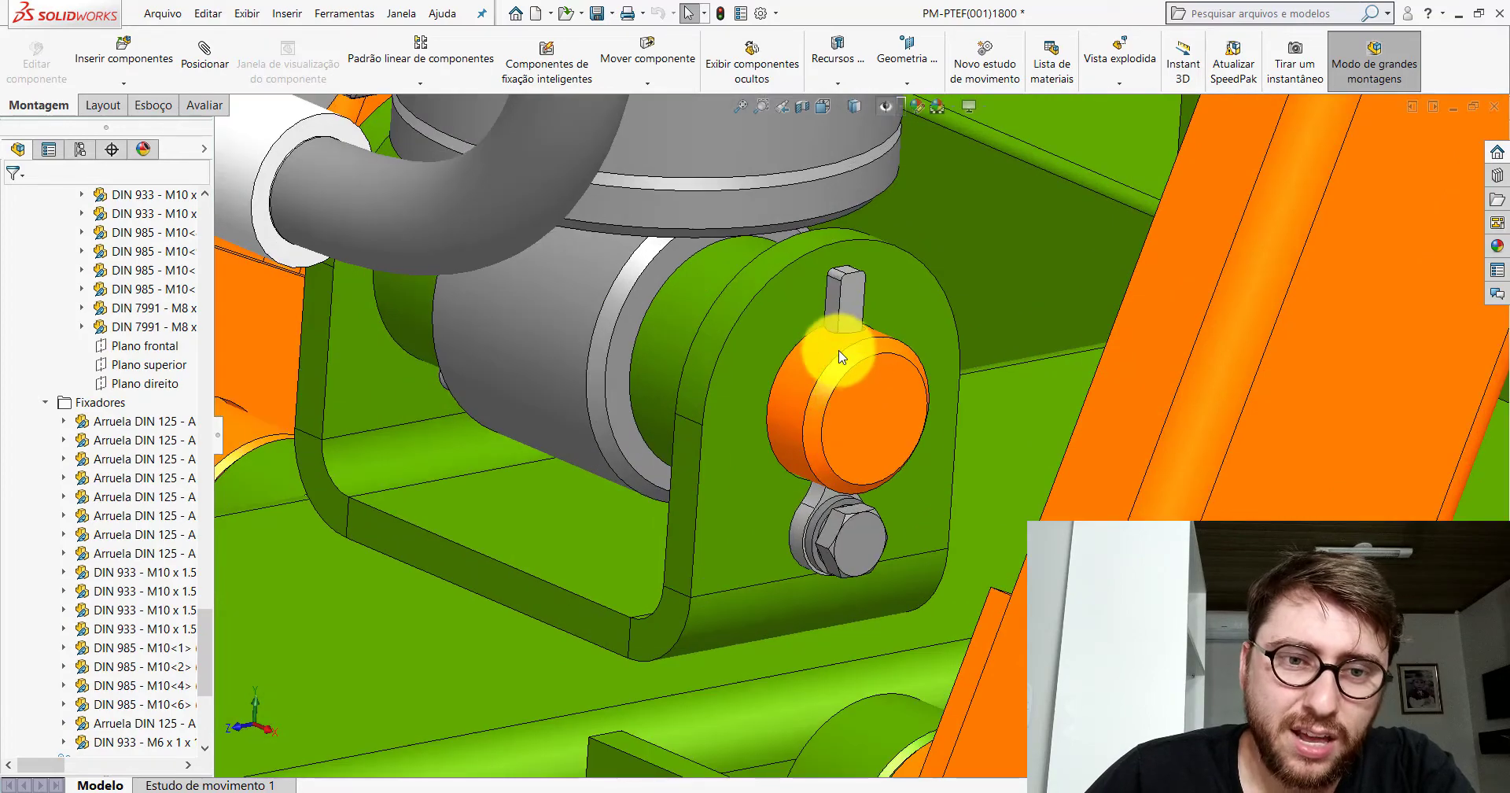
scroll(834, 378, "up", 3)
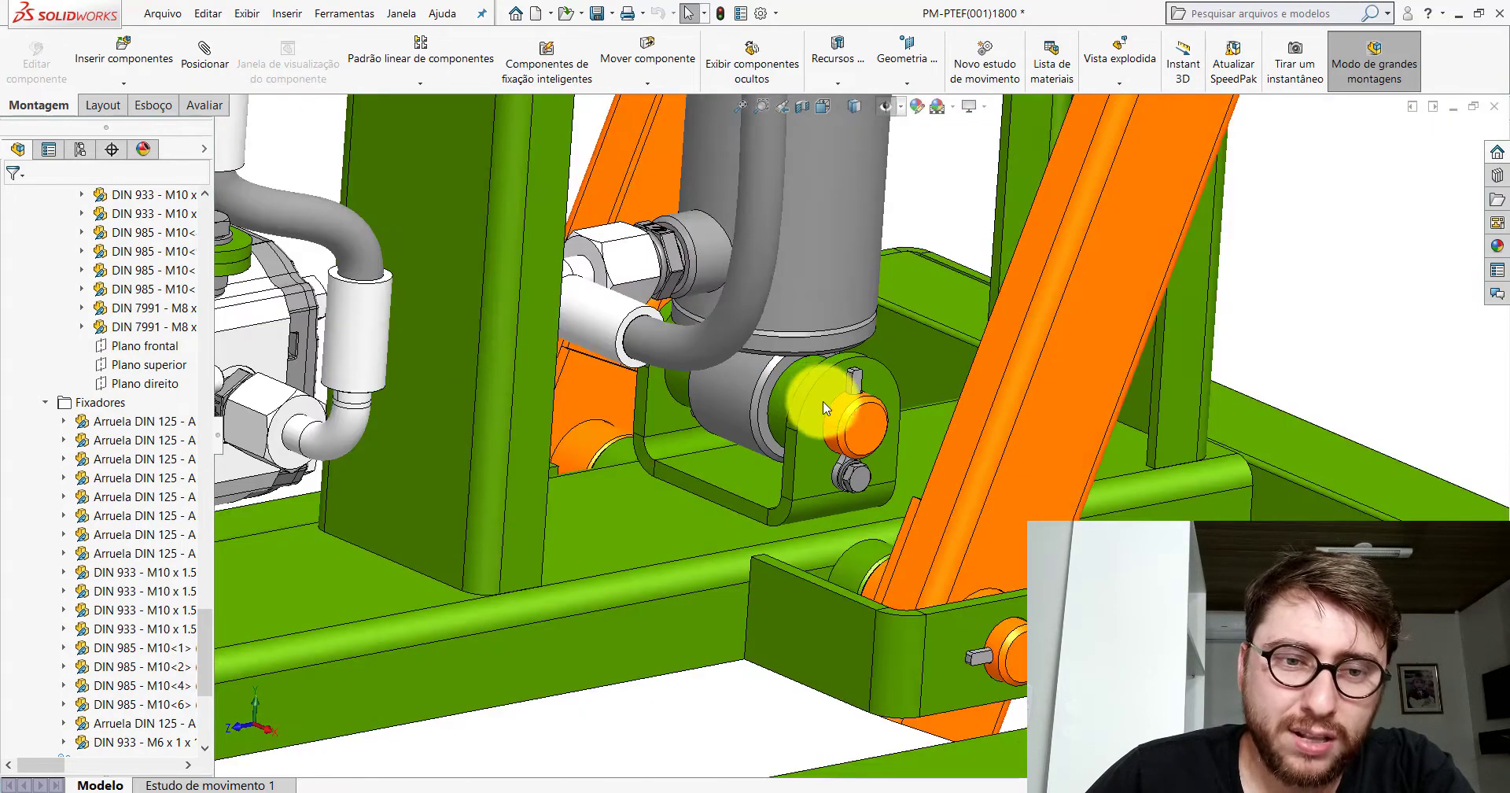
mouse_move(823, 401)
middle_mouse_down()
mouse_move(853, 361)
mouse_move(970, 380)
mouse_move(980, 429)
middle_mouse_up()
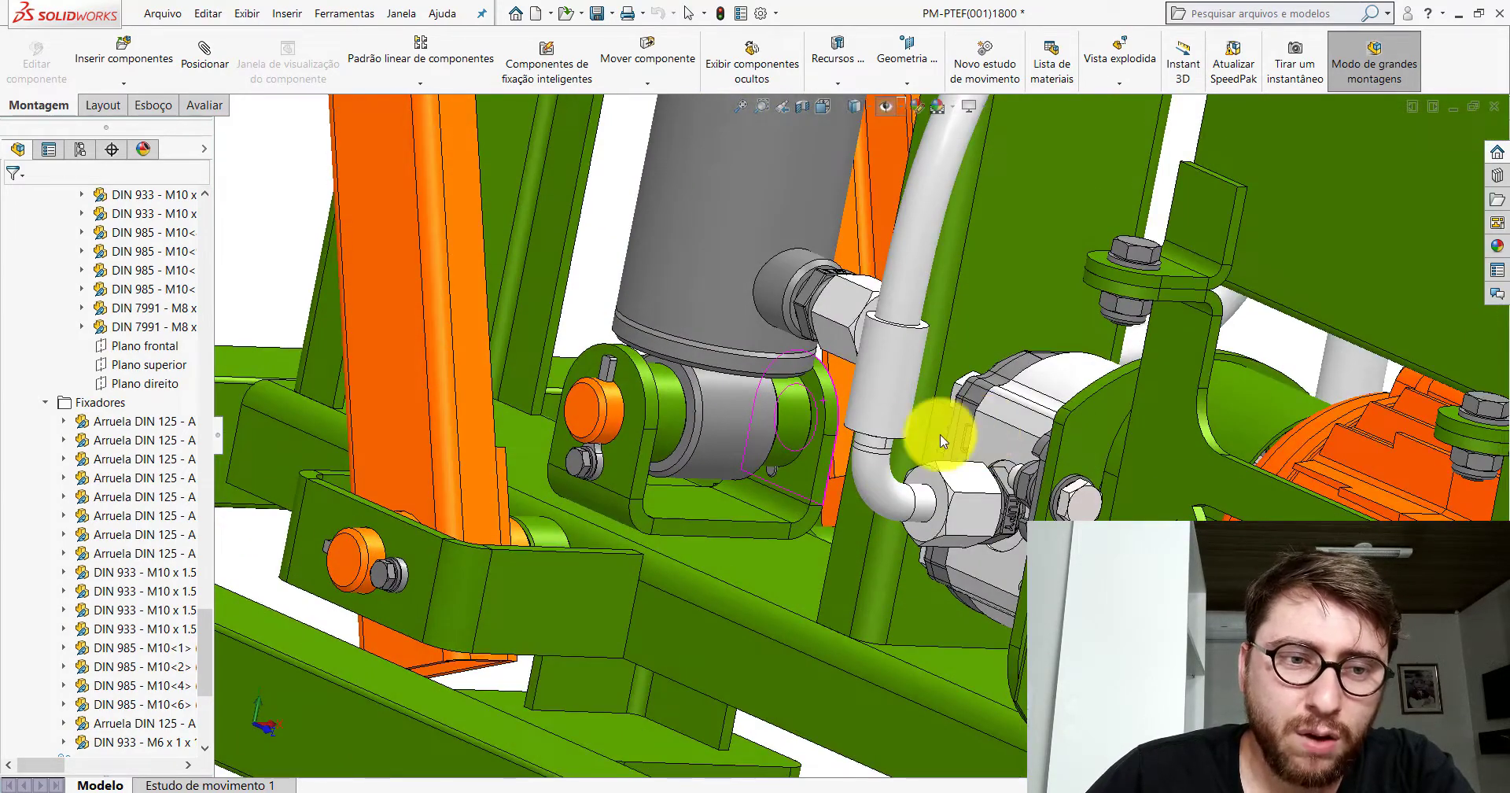
scroll(653, 377, "down", 2)
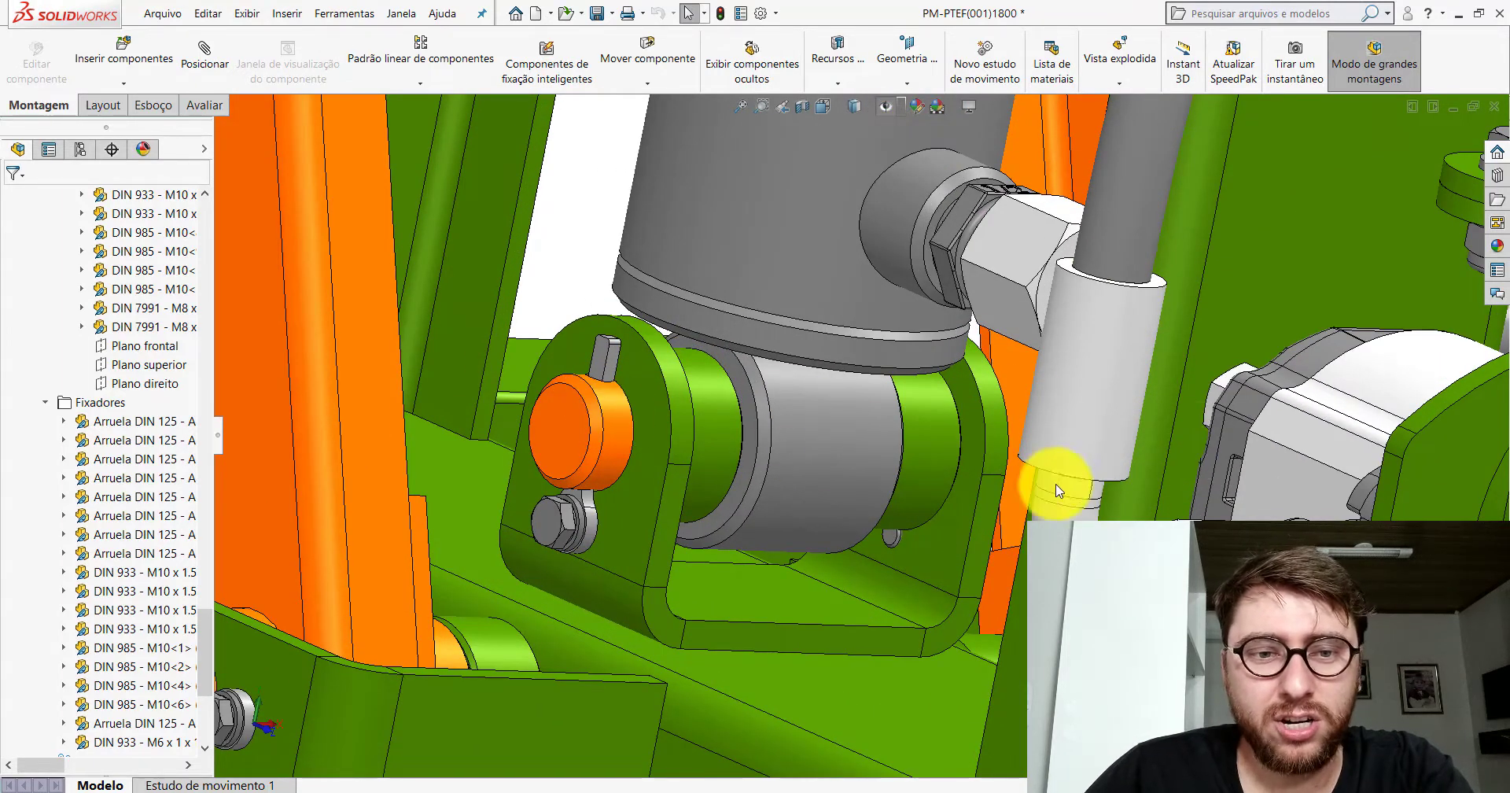
Orbit around the cylinder's base pin joint to view it from the opposite side
mouse_move(706, 437)
middle_mouse_down()
mouse_move(580, 364)
mouse_move(517, 401)
mouse_move(1029, 500)
mouse_move(1012, 523)
mouse_move(883, 448)
middle_mouse_up()
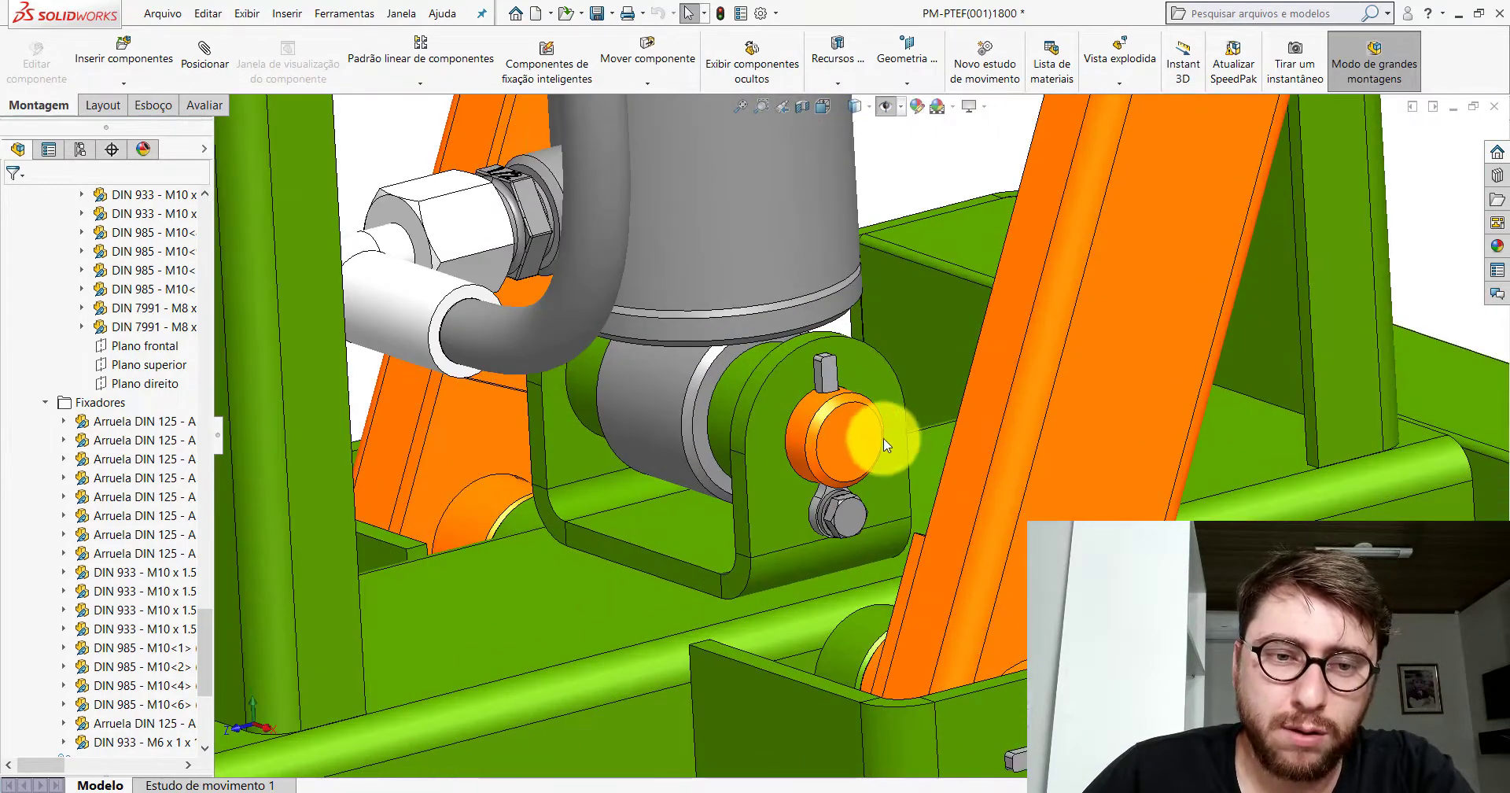
scroll(912, 459, "up", 3)
scroll(799, 432, "down", 3)
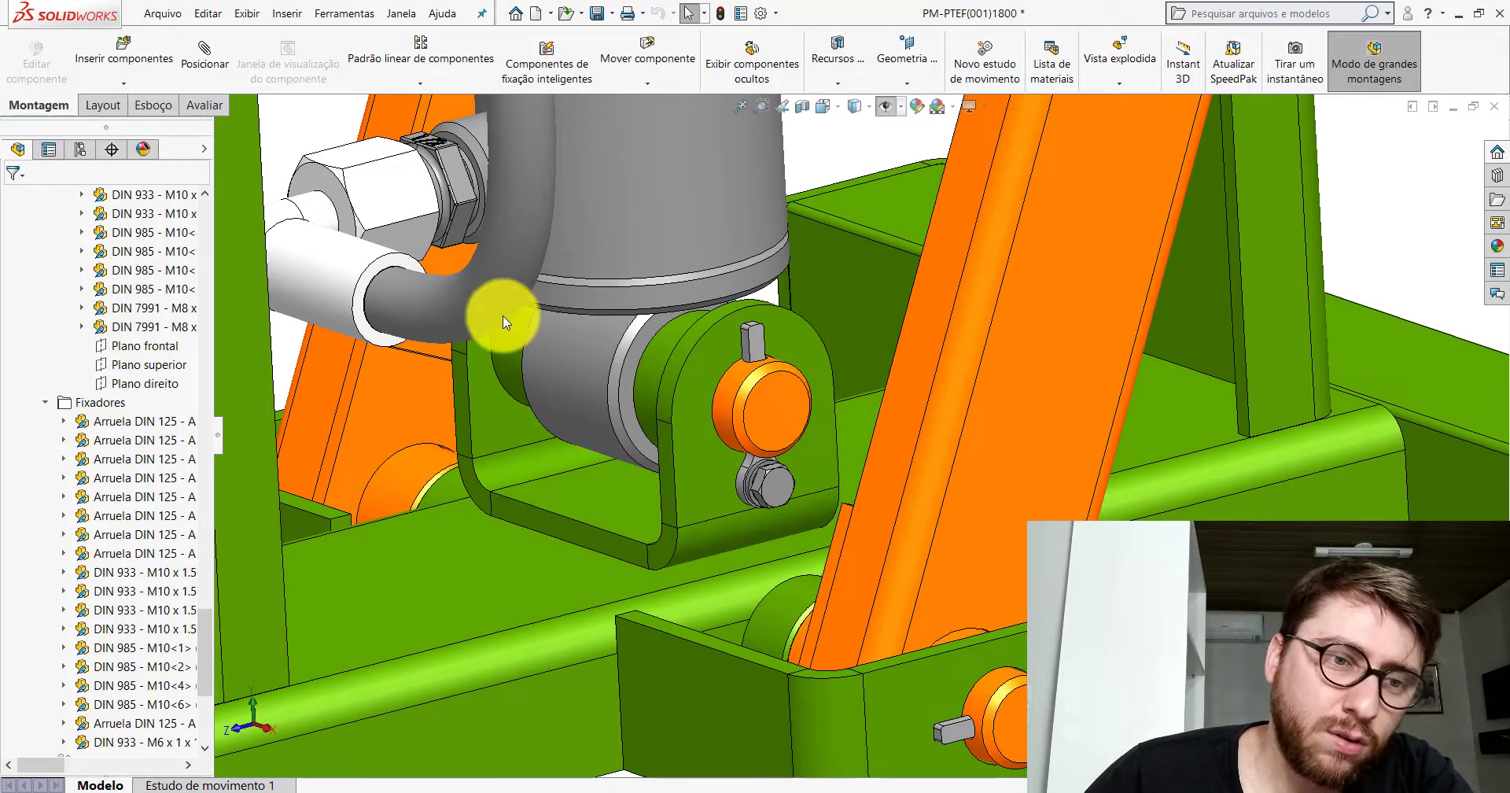
mouse_move(560, 338)
middle_mouse_down()
mouse_move(691, 304)
mouse_move(608, 357)
mouse_move(418, 323)
mouse_move(849, 462)
middle_mouse_up()
scroll(794, 390, "down", 3)
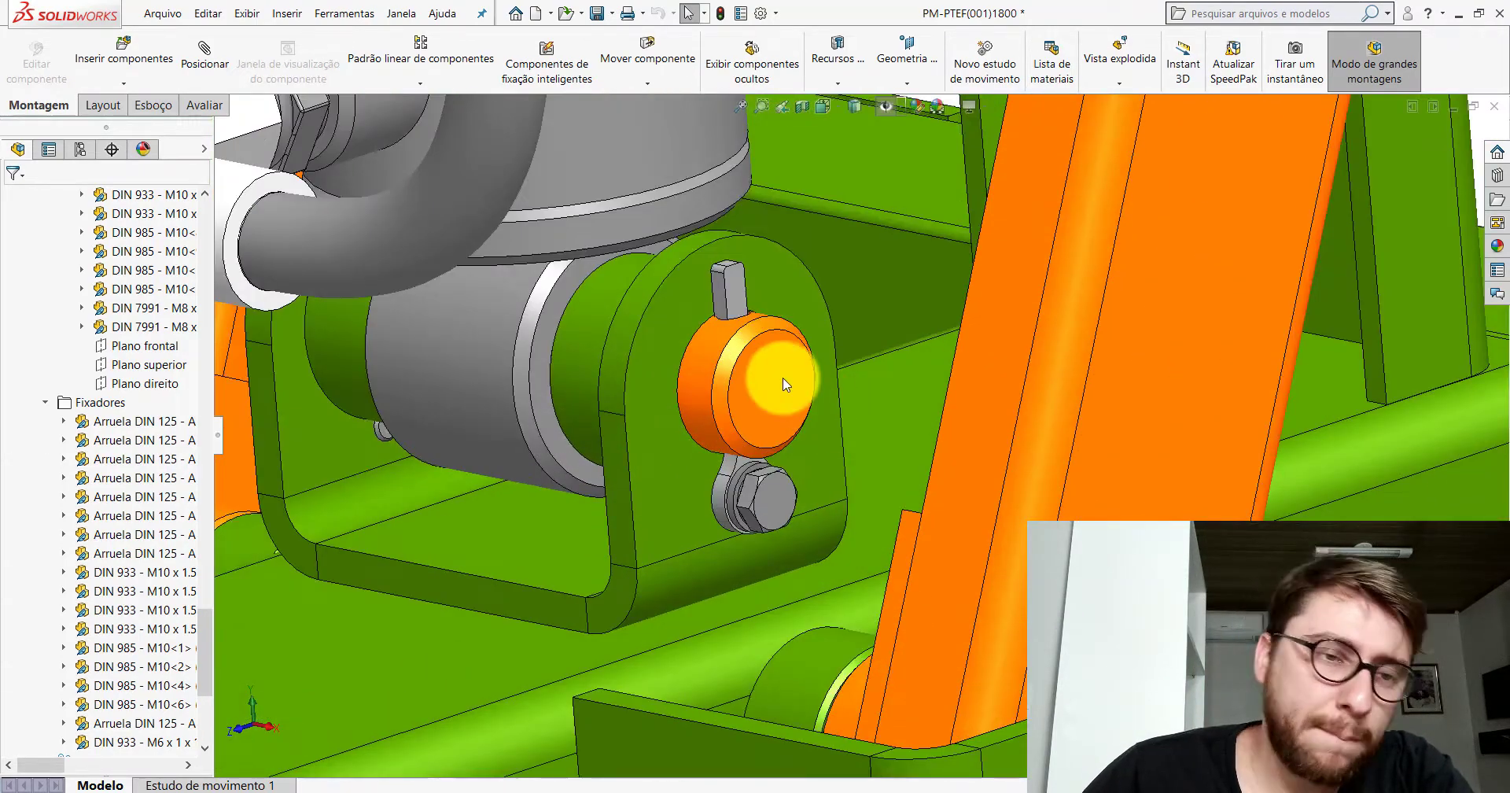
scroll(782, 398, "up", 3)
Zoom onto the lever's lower bracket pin and rotate the view around it
scroll(885, 472, "up", 2)
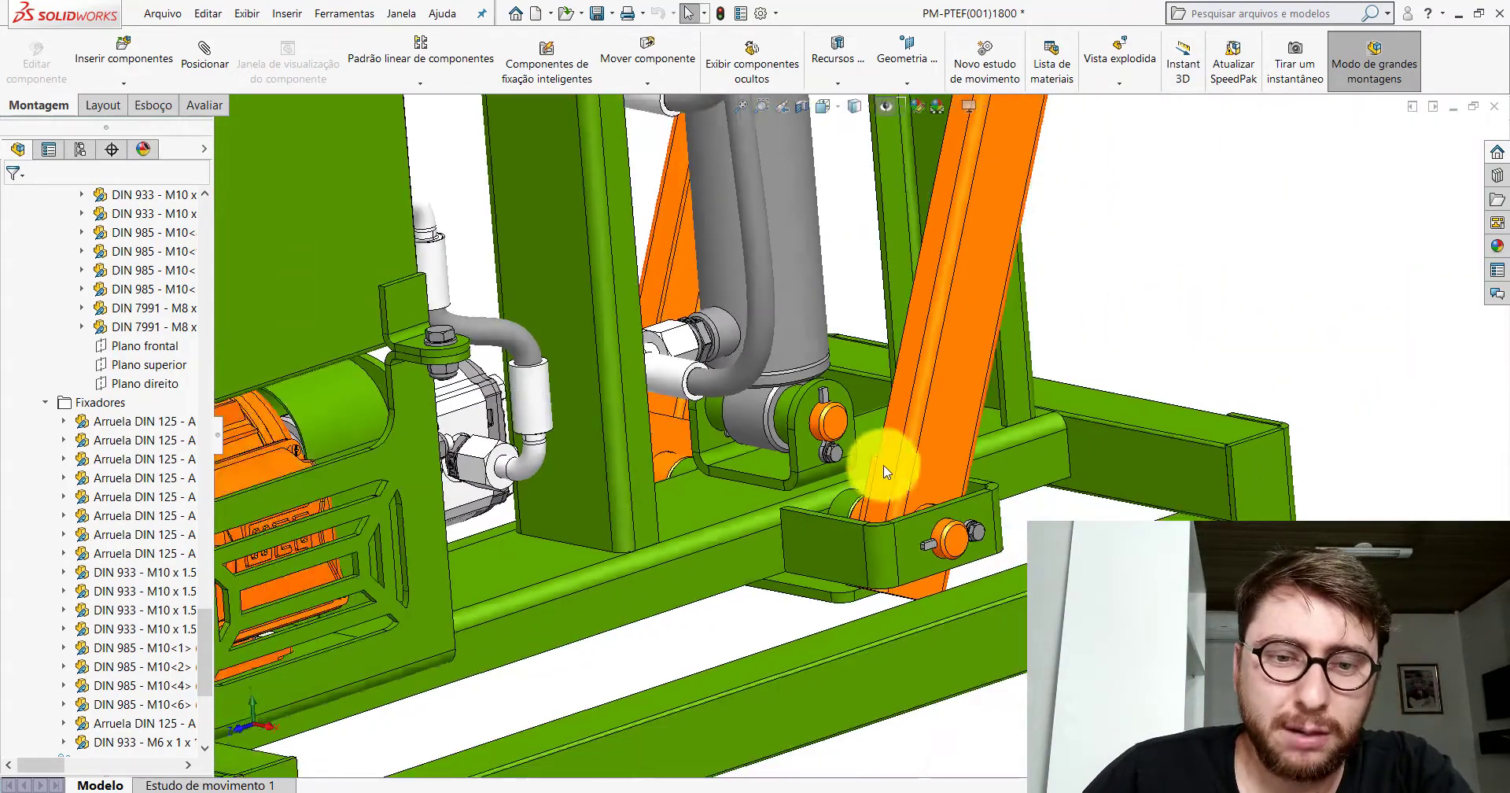
scroll(944, 511, "down", 2)
scroll(997, 544, "down", 2)
scroll(799, 431, "down", 2)
scroll(690, 405, "down", 2)
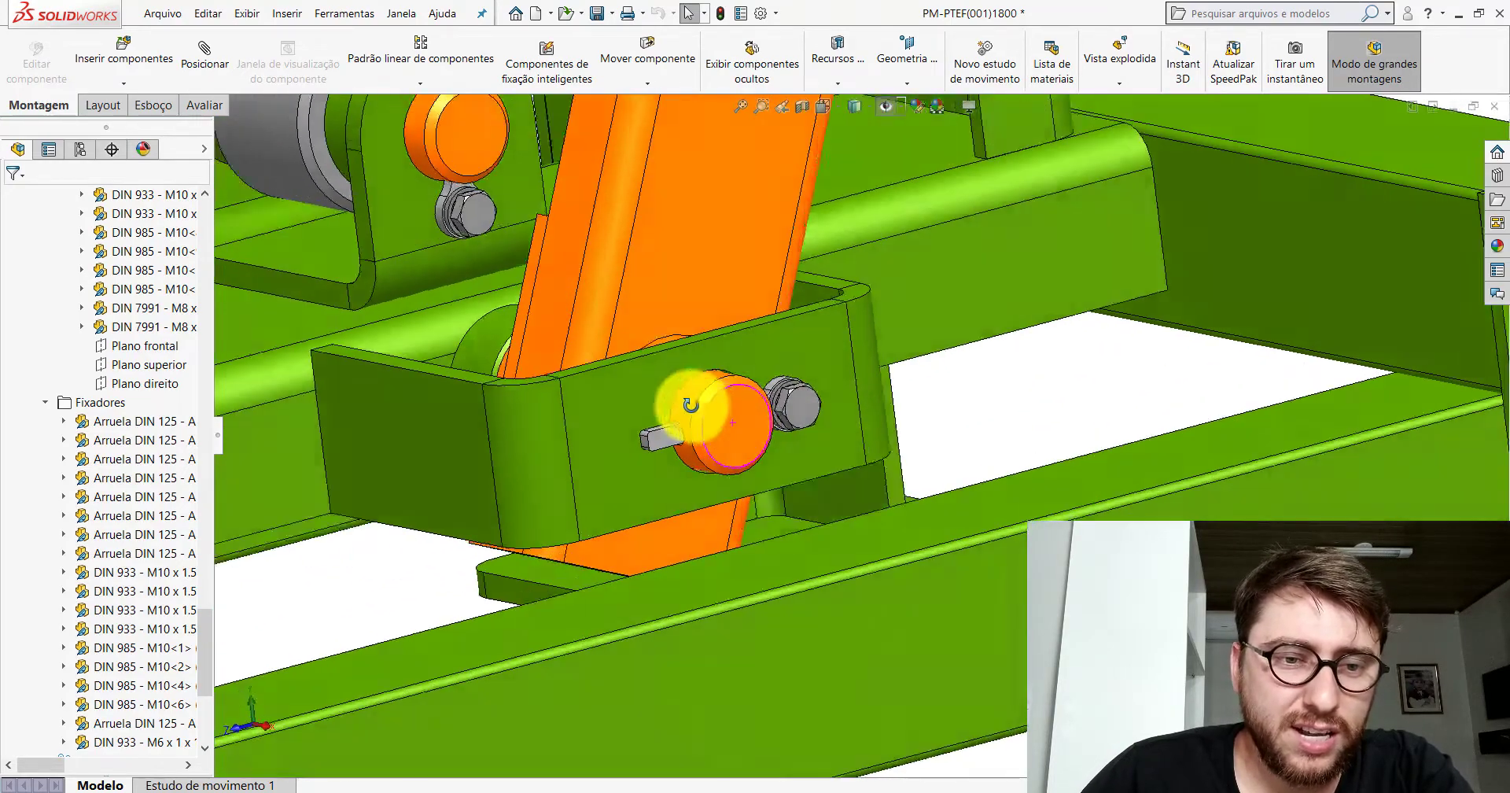
middle_click_drag(691, 405, 624, 421)
scroll(753, 410, "down", 2)
Zoom out to view the whole press machine
scroll(858, 363, "up", 2)
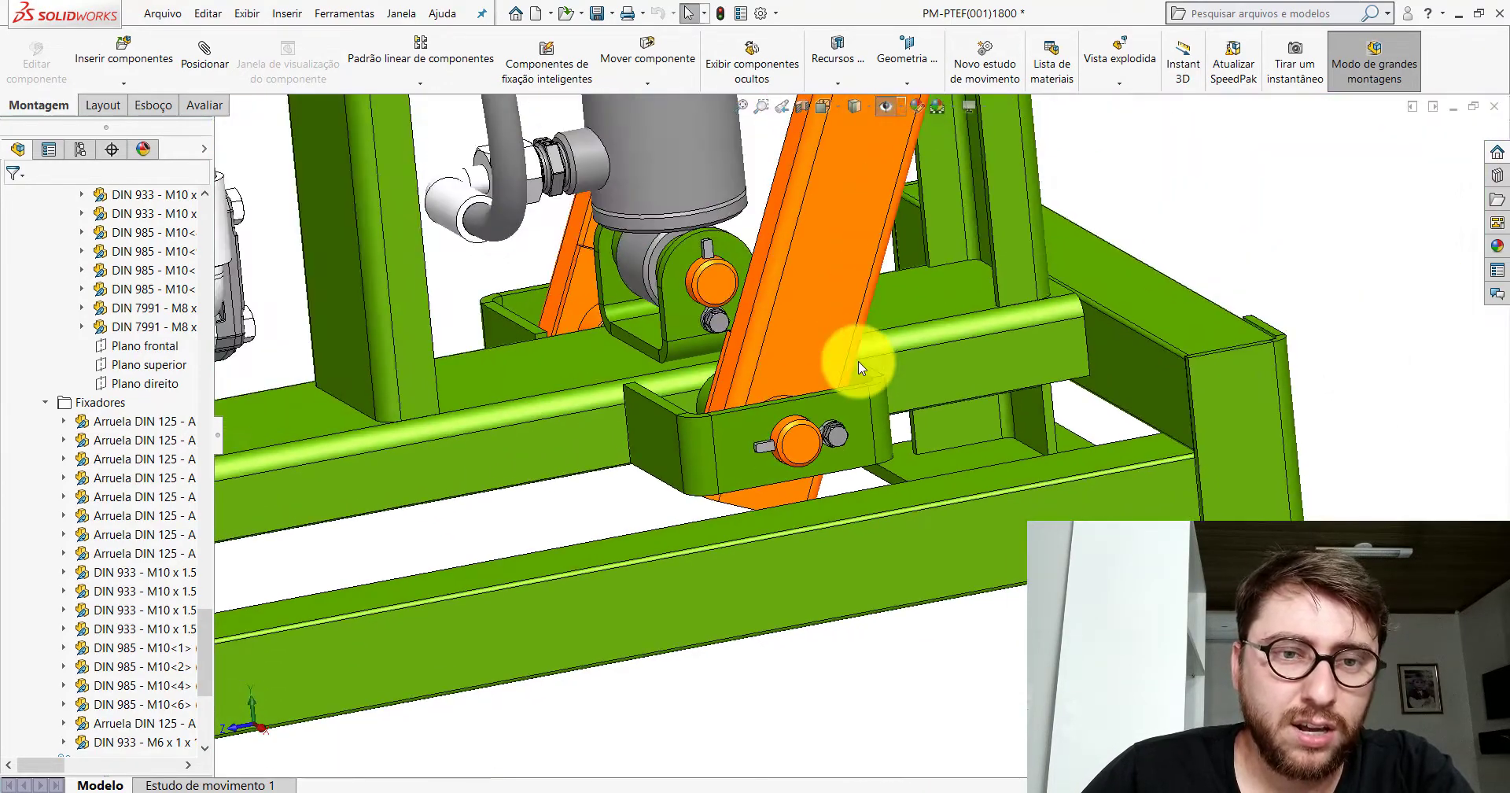
scroll(858, 354, "up", 2)
scroll(886, 202, "up", 2)
scroll(920, 173, "up", 2)
scroll(920, 173, "down", 3)
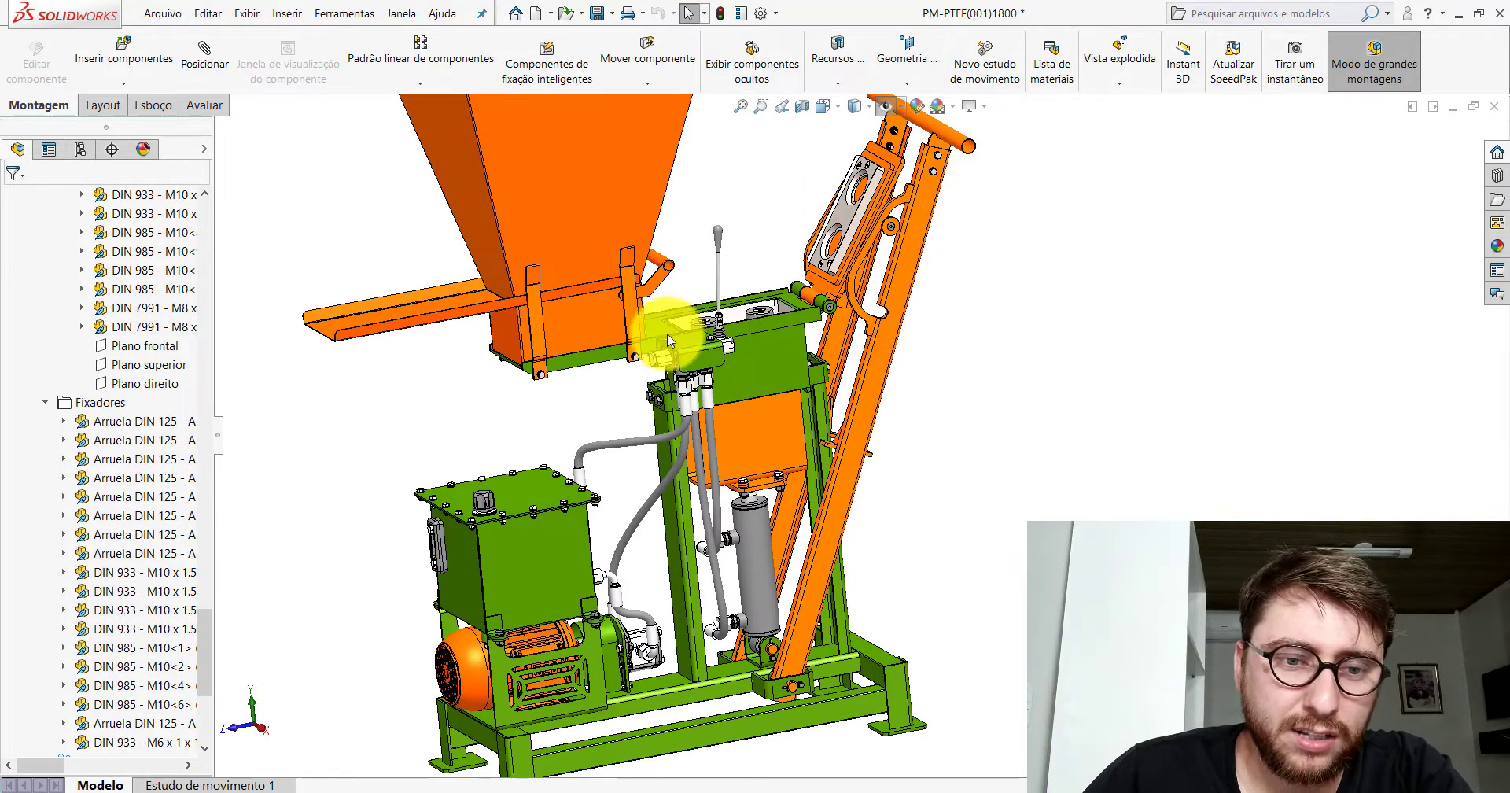
Orbit beneath the green frame to inspect the machine's underside
scroll(818, 641, "down", 2)
scroll(870, 573, "down", 2)
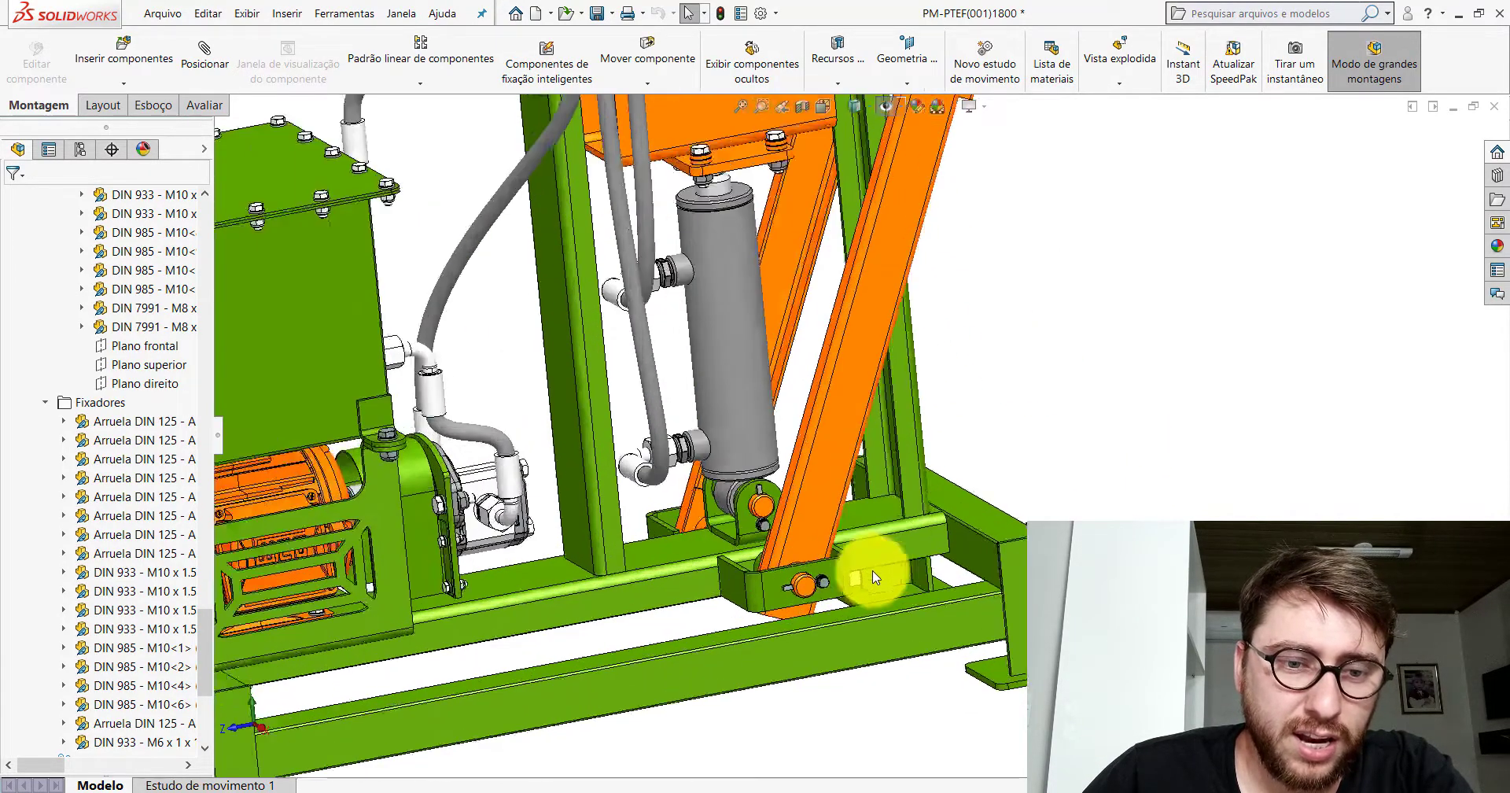
scroll(781, 551, "down", 2)
scroll(781, 546, "down", 2)
mouse_move(767, 522)
middle_mouse_down()
mouse_move(785, 340)
mouse_move(758, 347)
mouse_move(758, 470)
mouse_move(718, 580)
middle_mouse_up()
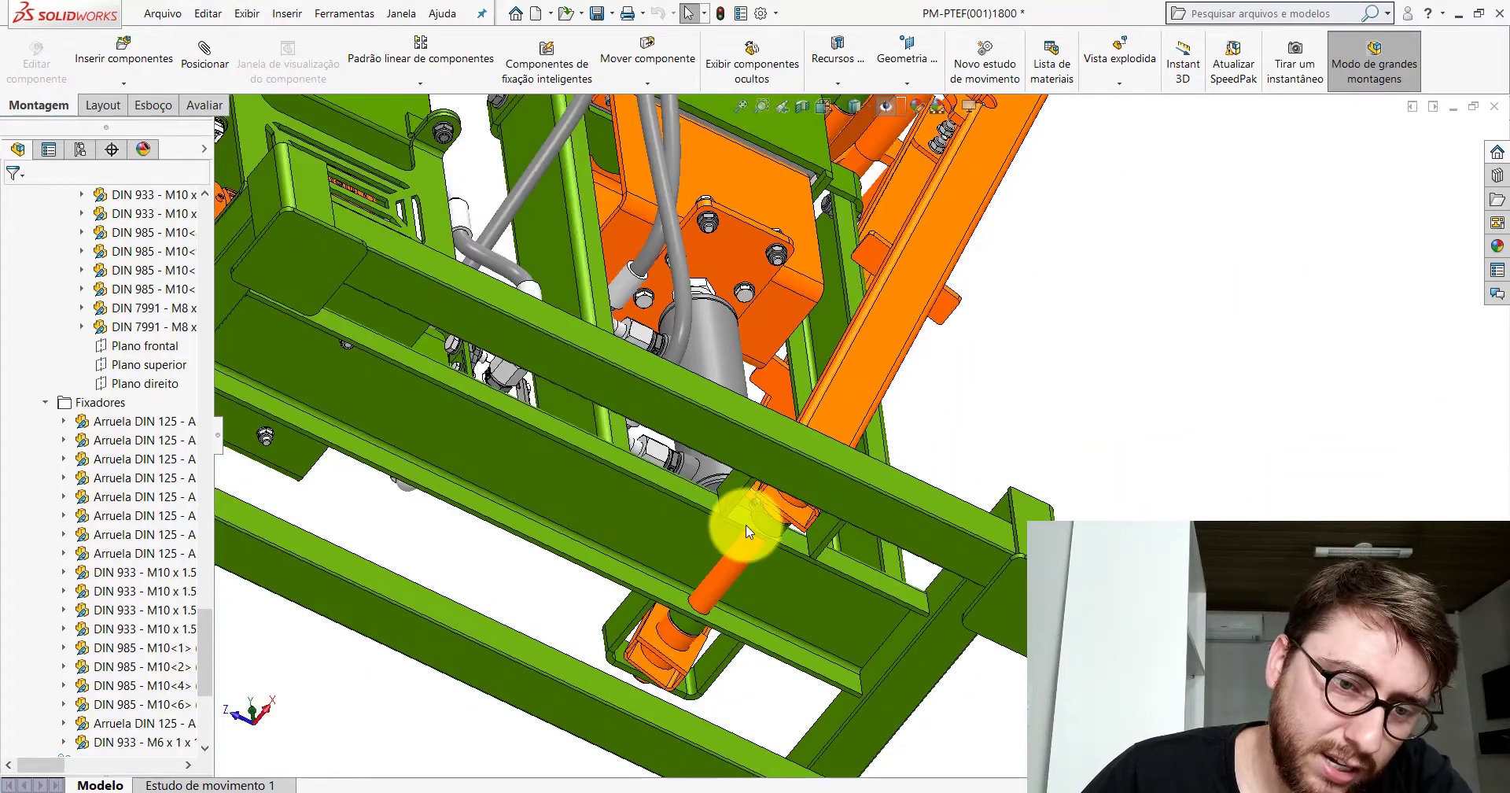
middle_click_drag(736, 523, 718, 783)
Orbit to a lower angle around the lever's base bracket pin
scroll(846, 531, "down", 2)
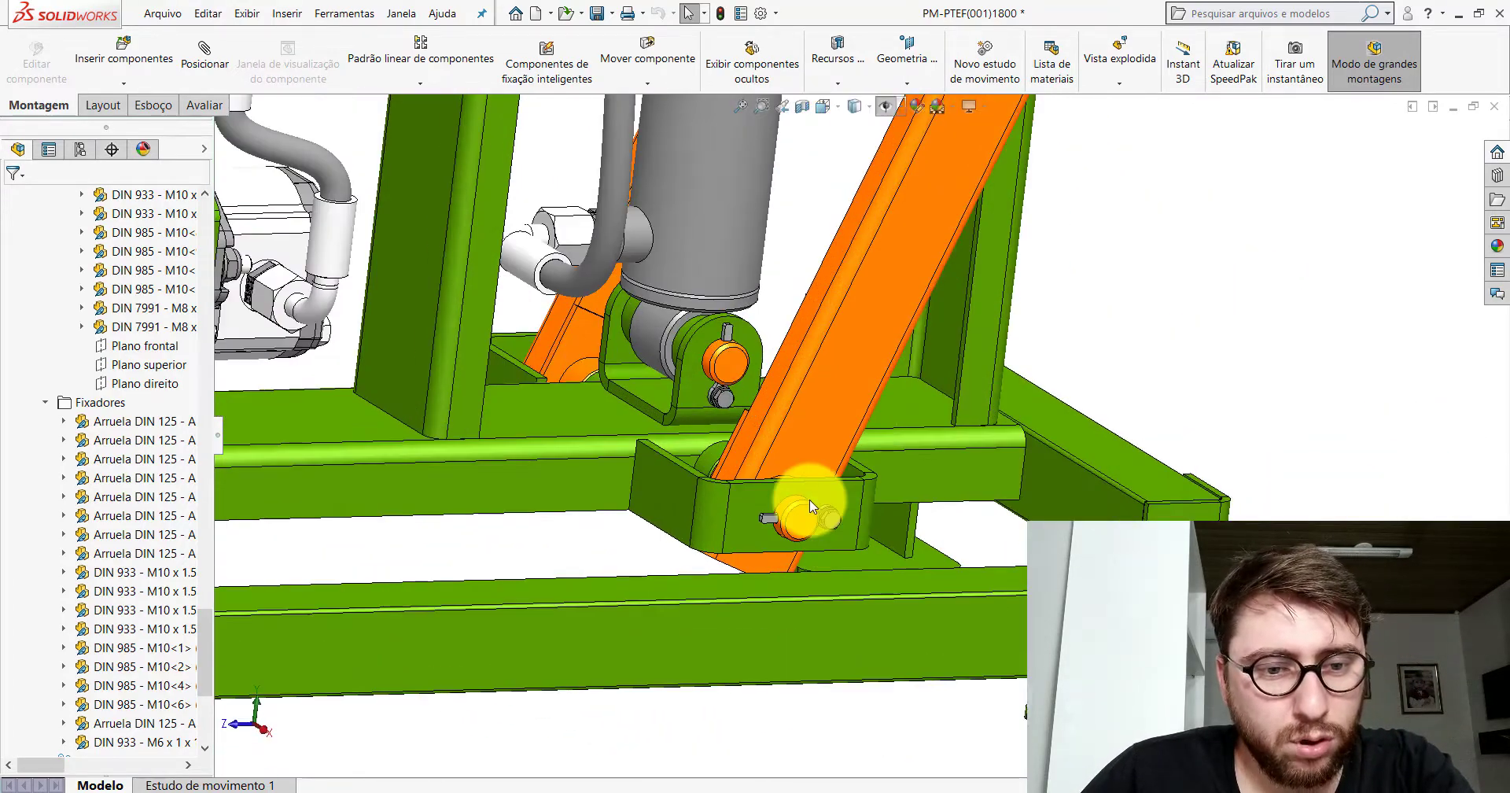
scroll(802, 498, "down", 2)
scroll(810, 504, "up", 3)
middle_click_drag(826, 532, 970, 497)
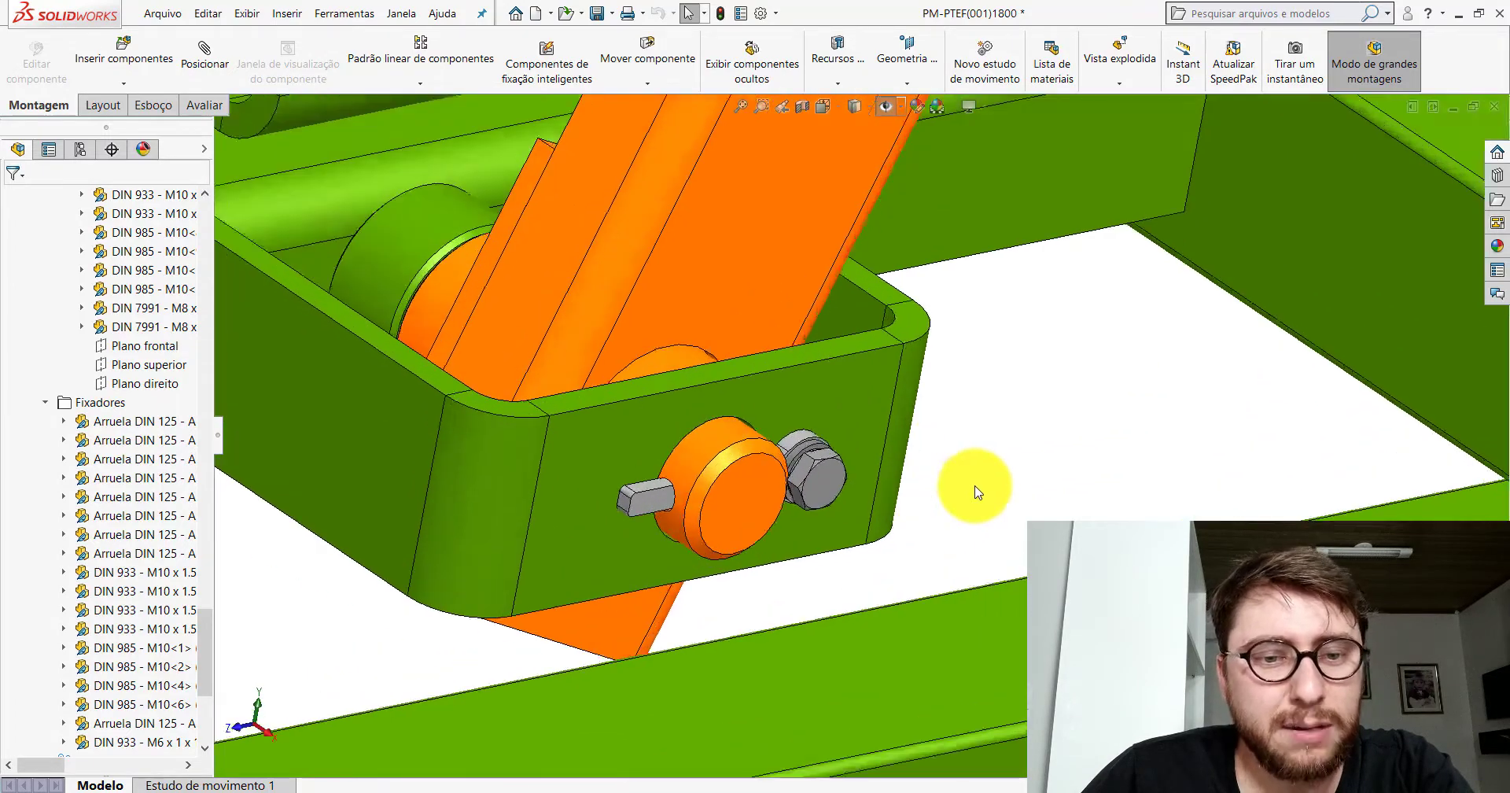
scroll(766, 486, "down", 3)
scroll(767, 486, "up", 3)
middle_click_drag(657, 509, 665, 461)
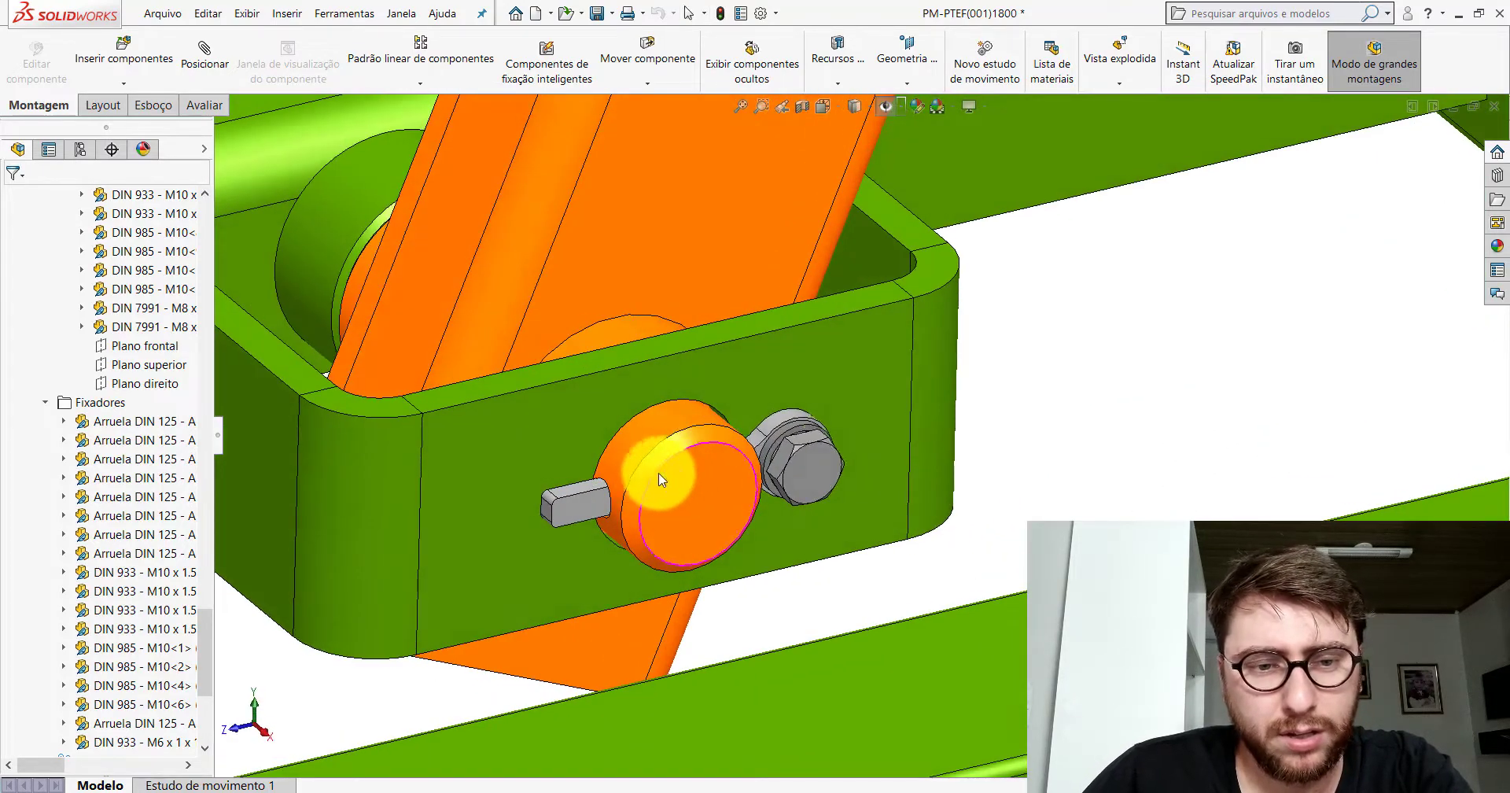
scroll(835, 458, "up", 1)
Orbit until the bolt behind the pin shows, then zoom in on pin and bolt
middle_click_drag(984, 461, 984, 474)
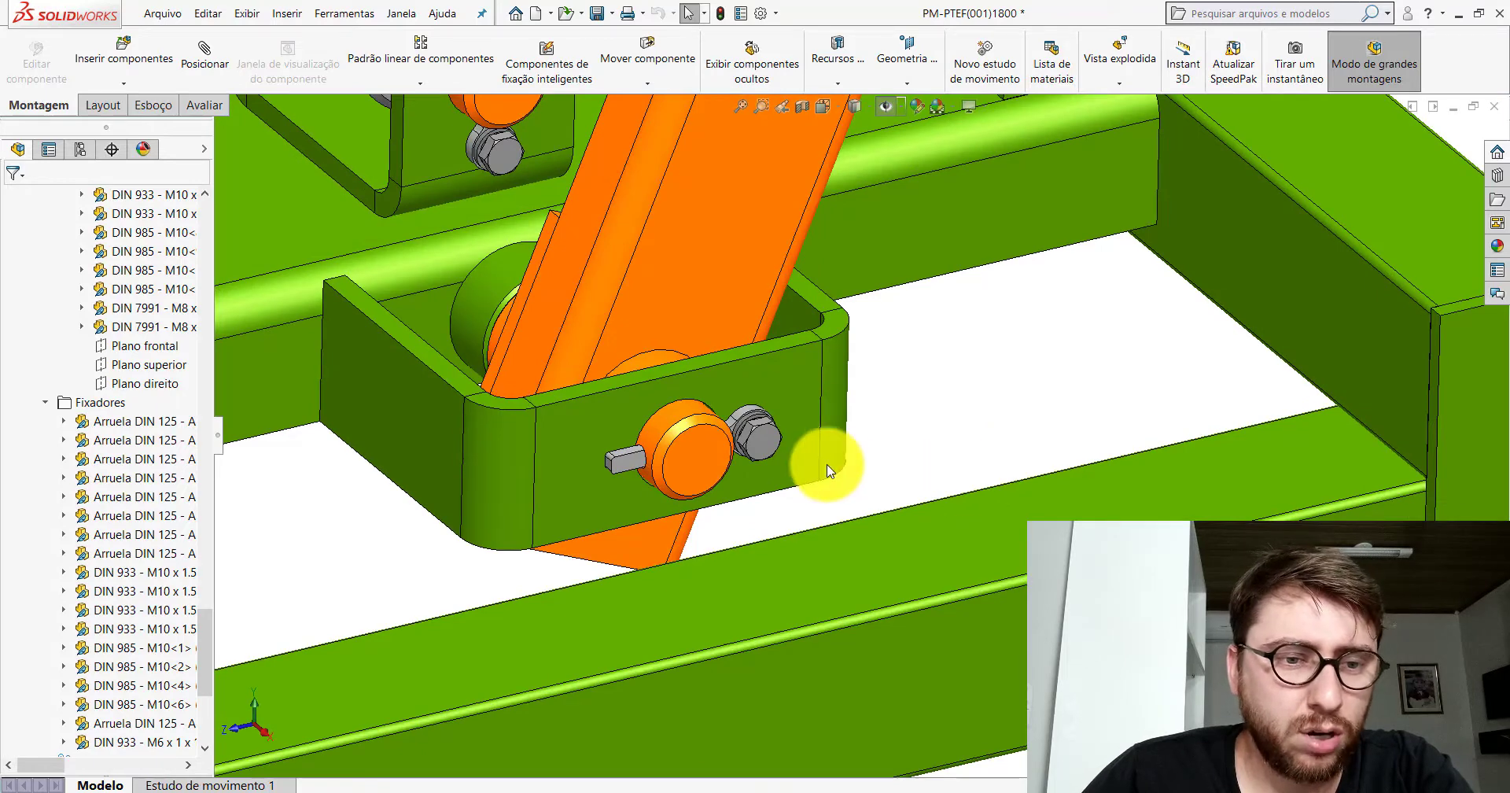
scroll(747, 453, "down", 2)
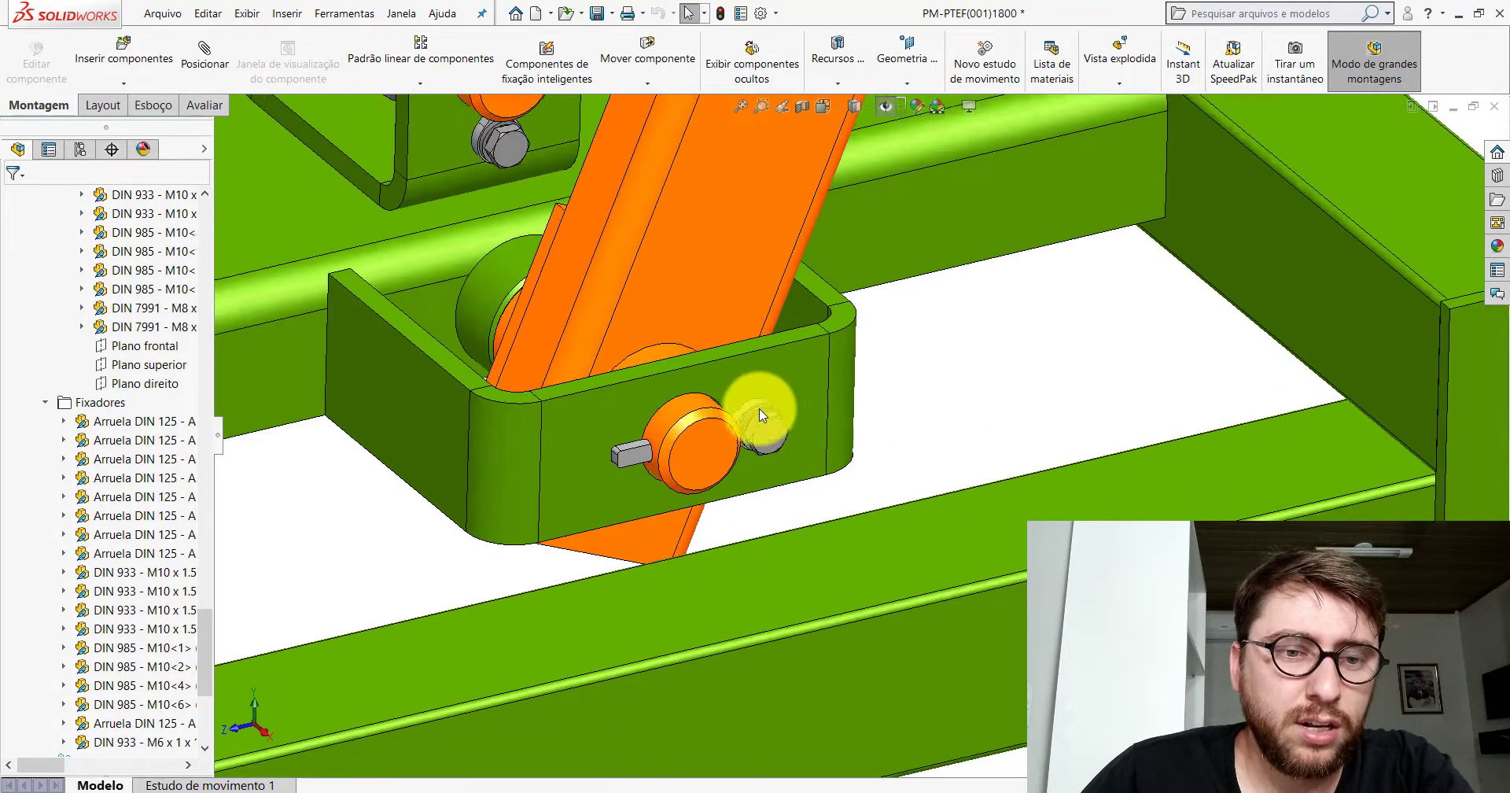
scroll(758, 415, "up", 2)
middle_click_drag(758, 415, 789, 430)
scroll(798, 390, "down", 3)
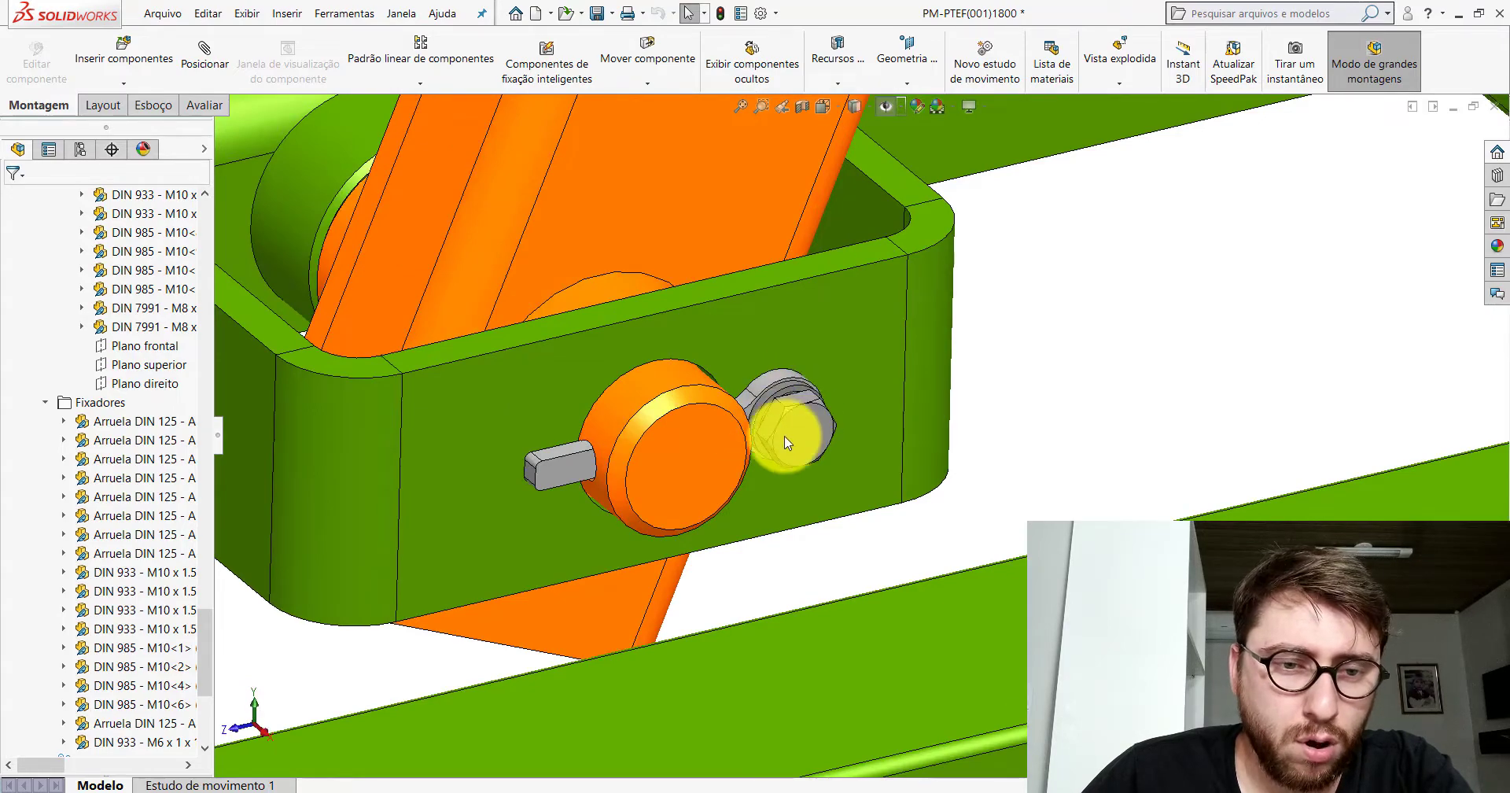
scroll(785, 391, "up", 3)
scroll(802, 327, "up", 2)
Orbit from beside the pump to the far side of the lever's base pin
middle_click_drag(802, 327, 984, 340)
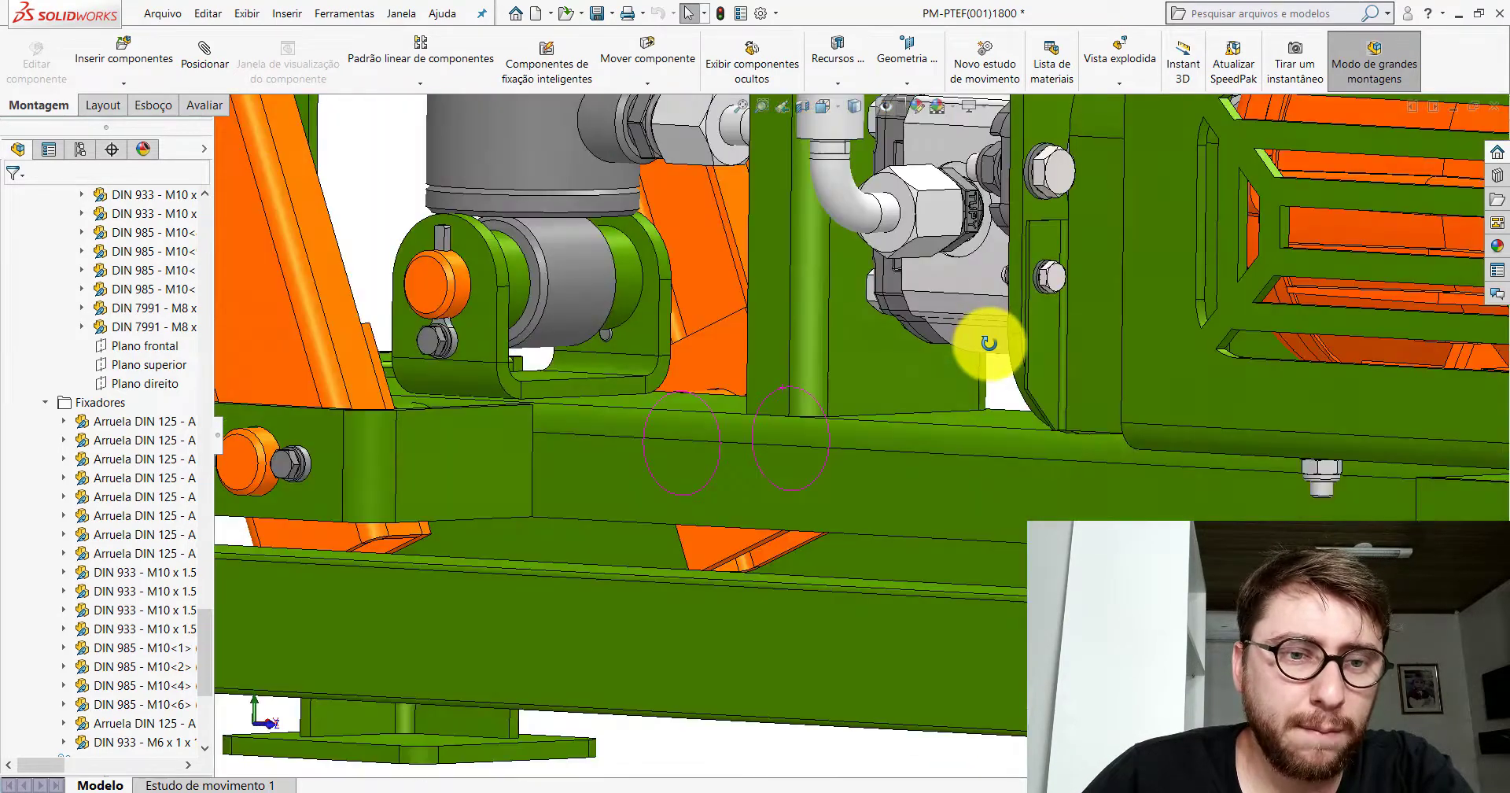
scroll(484, 521, "up", 3)
scroll(674, 438, "down", 3)
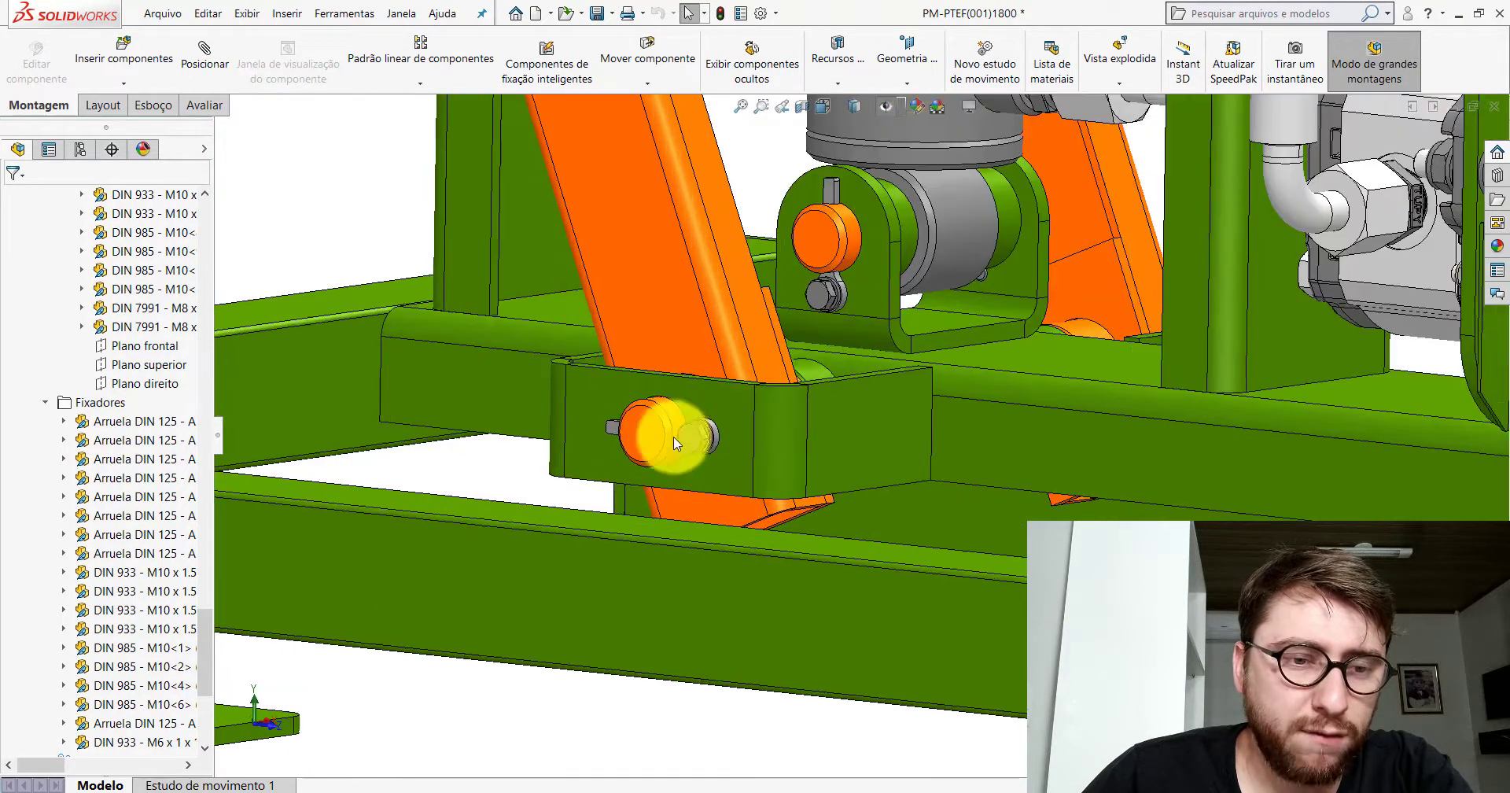
mouse_move(673, 438)
middle_mouse_down()
mouse_move(640, 449)
mouse_move(670, 456)
middle_mouse_up()
scroll(771, 396, "up", 3)
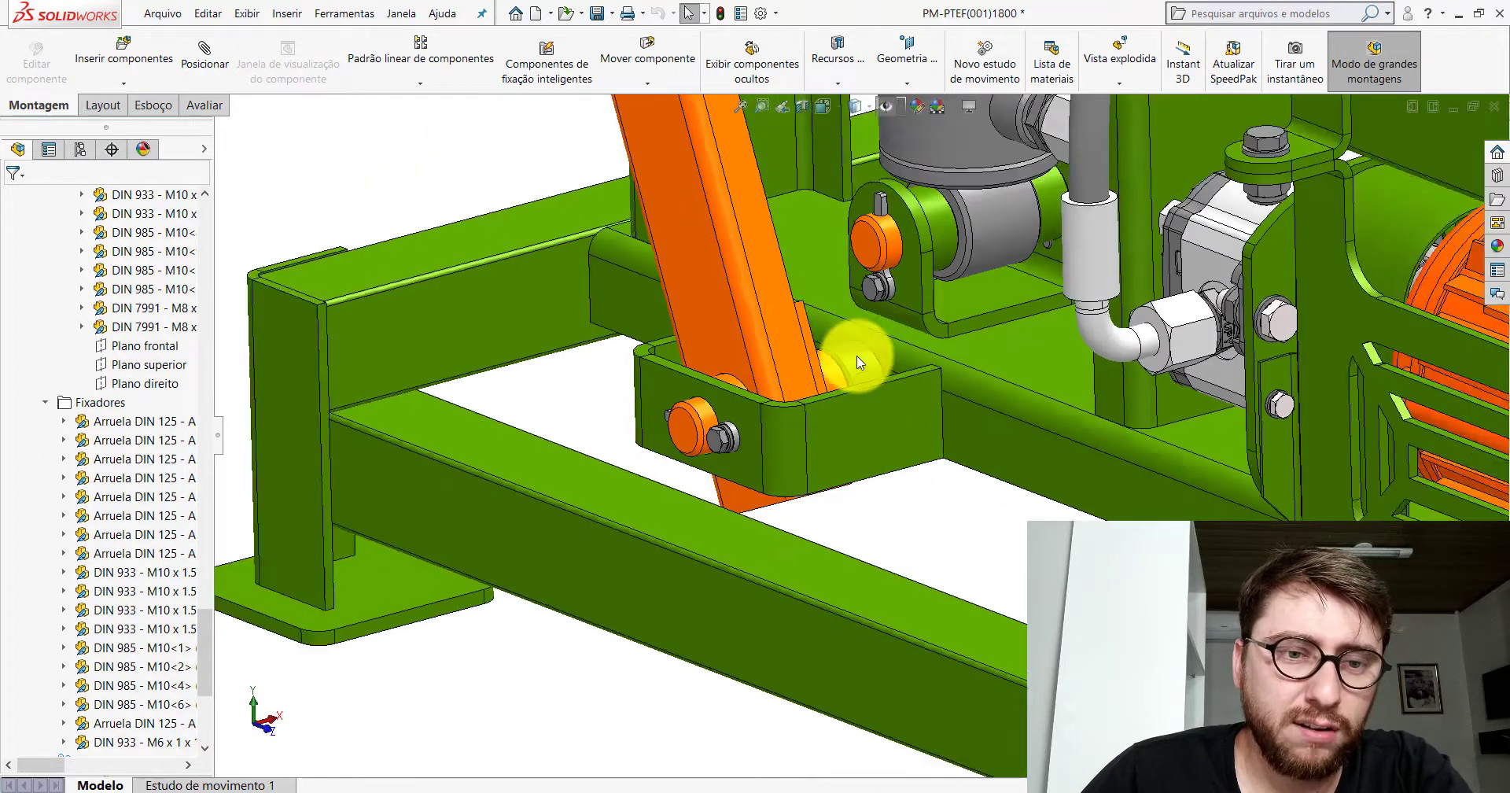
scroll(793, 426, "down", 1)
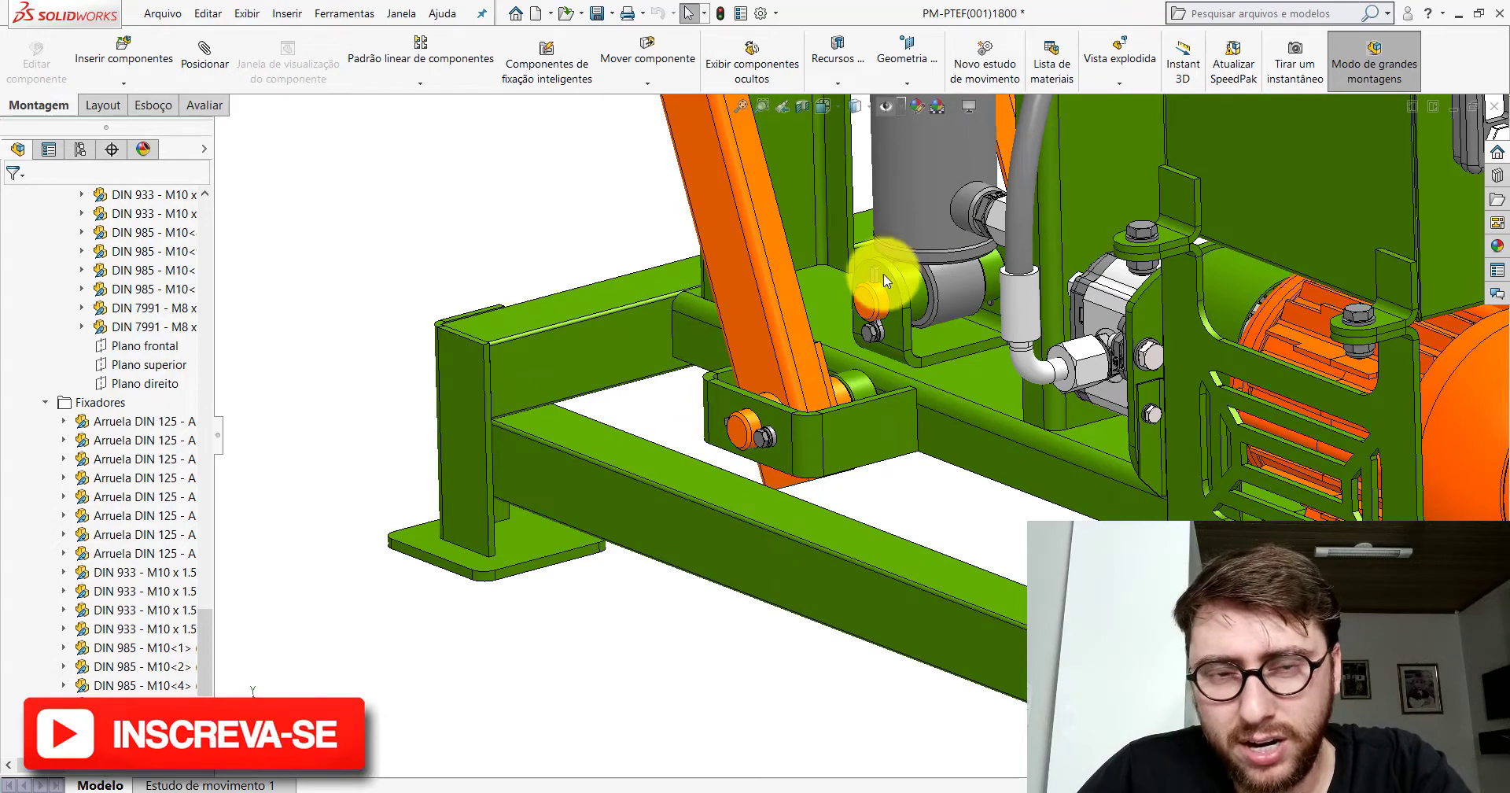
mouse_move(893, 270)
middle_mouse_down()
mouse_move(786, 236)
mouse_move(642, 314)
mouse_move(818, 462)
middle_mouse_up()
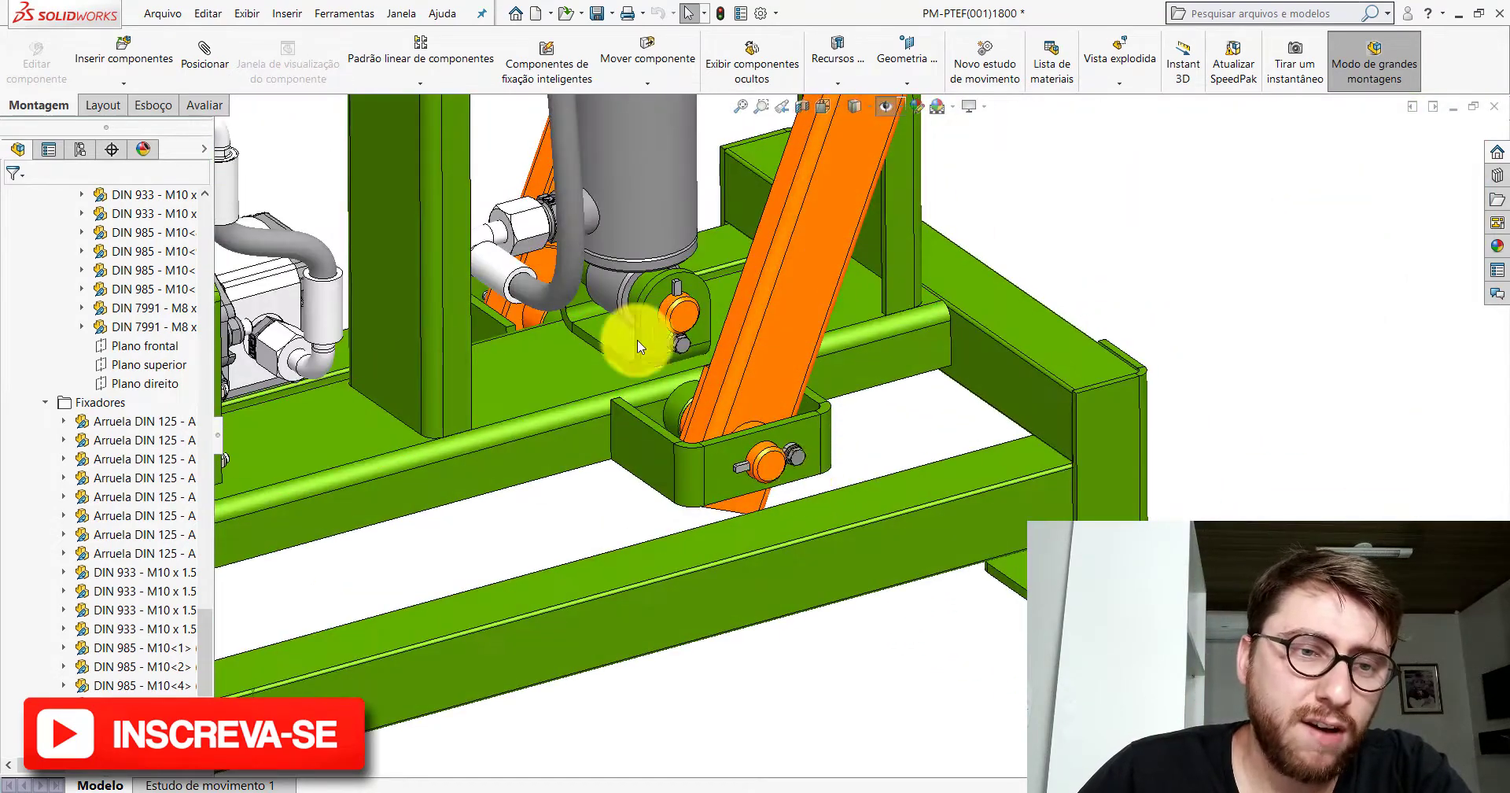